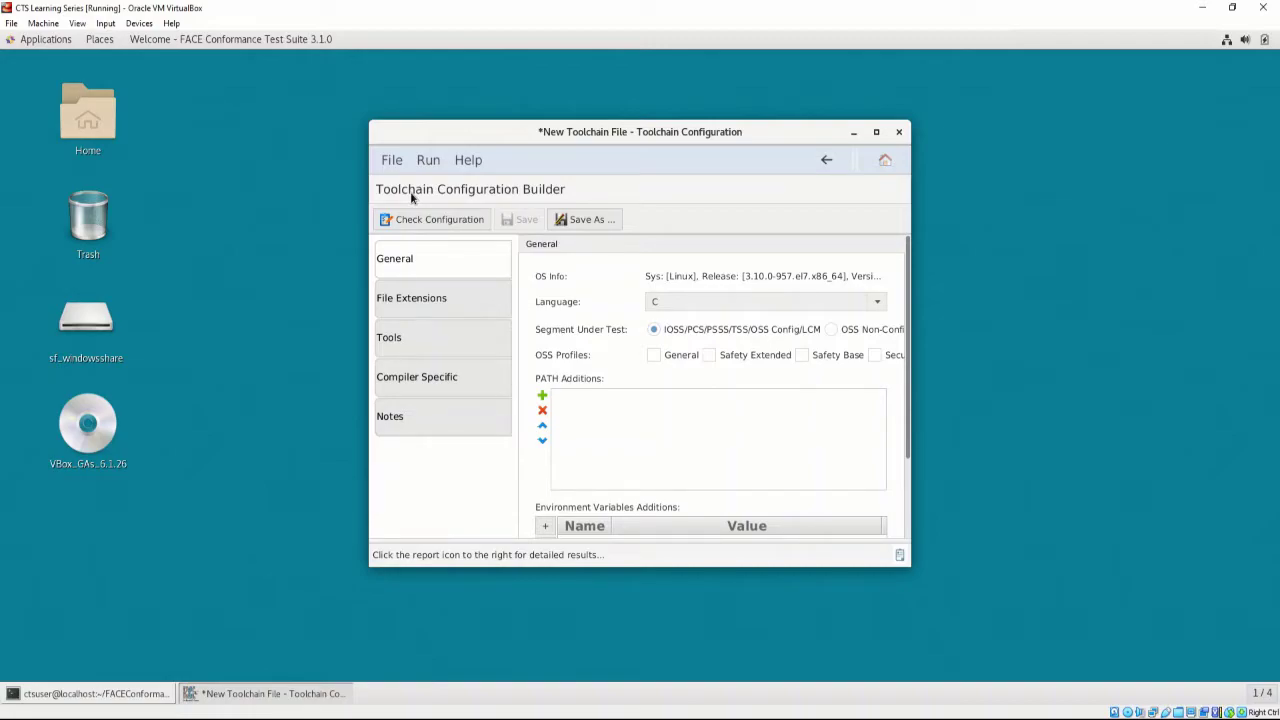
Save the new toolchain configuration in the configuration_files folder as CTS_Learning_Series_Toolchain_Demonstration.tcfg
click(575, 222)
text(CTS_Learning_Series_Toolchain_Demonstration.tcfg)
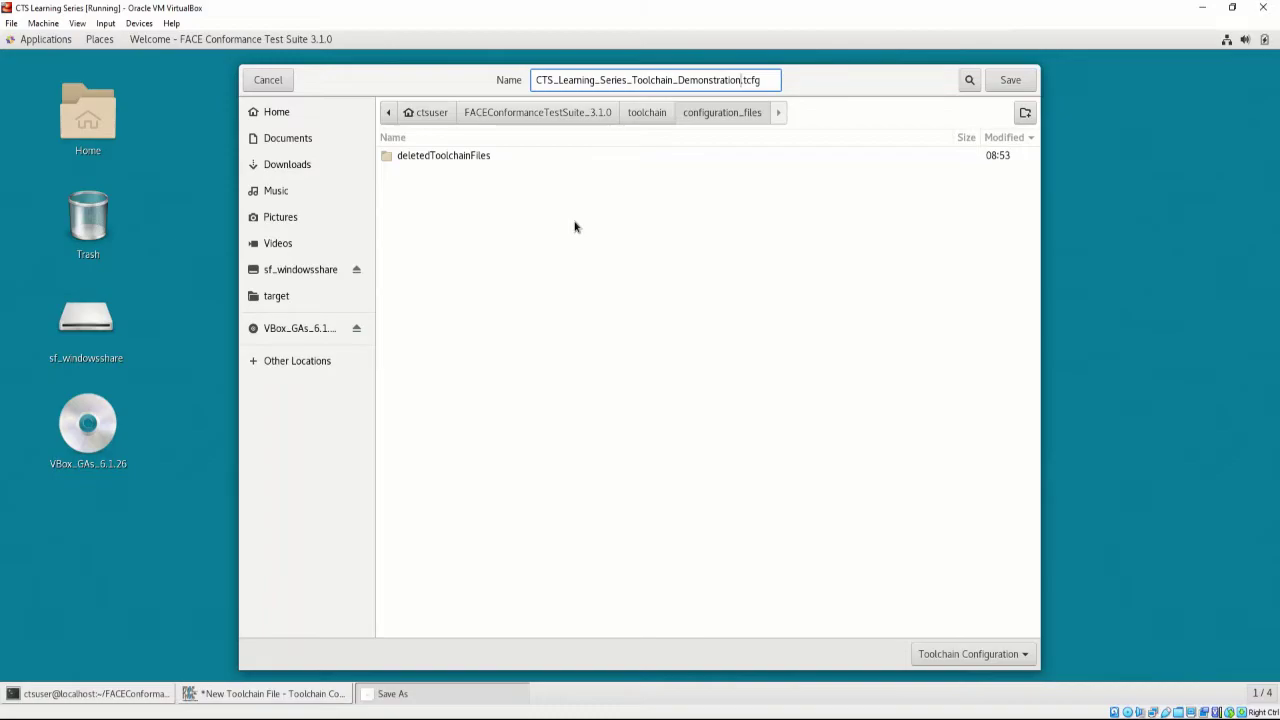
click(1012, 80)
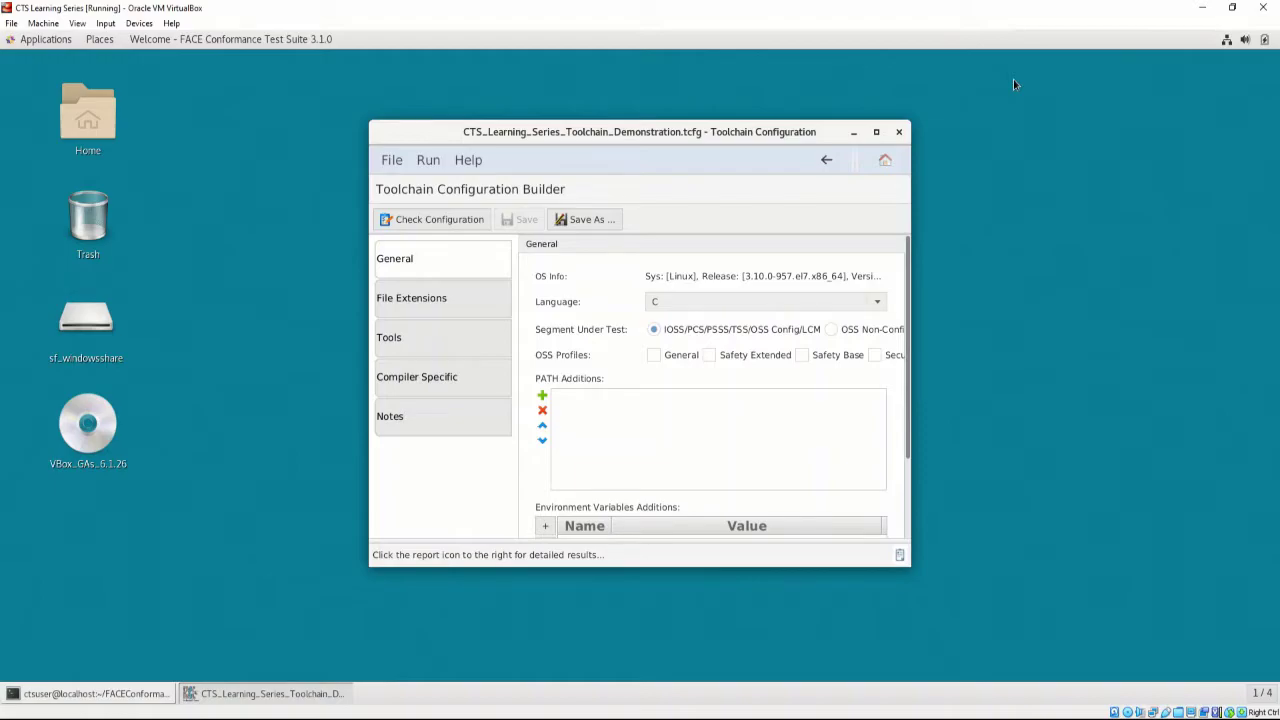
Set the toolchain language to C++ and enable the Safety Base OSS profile
click(881, 311)
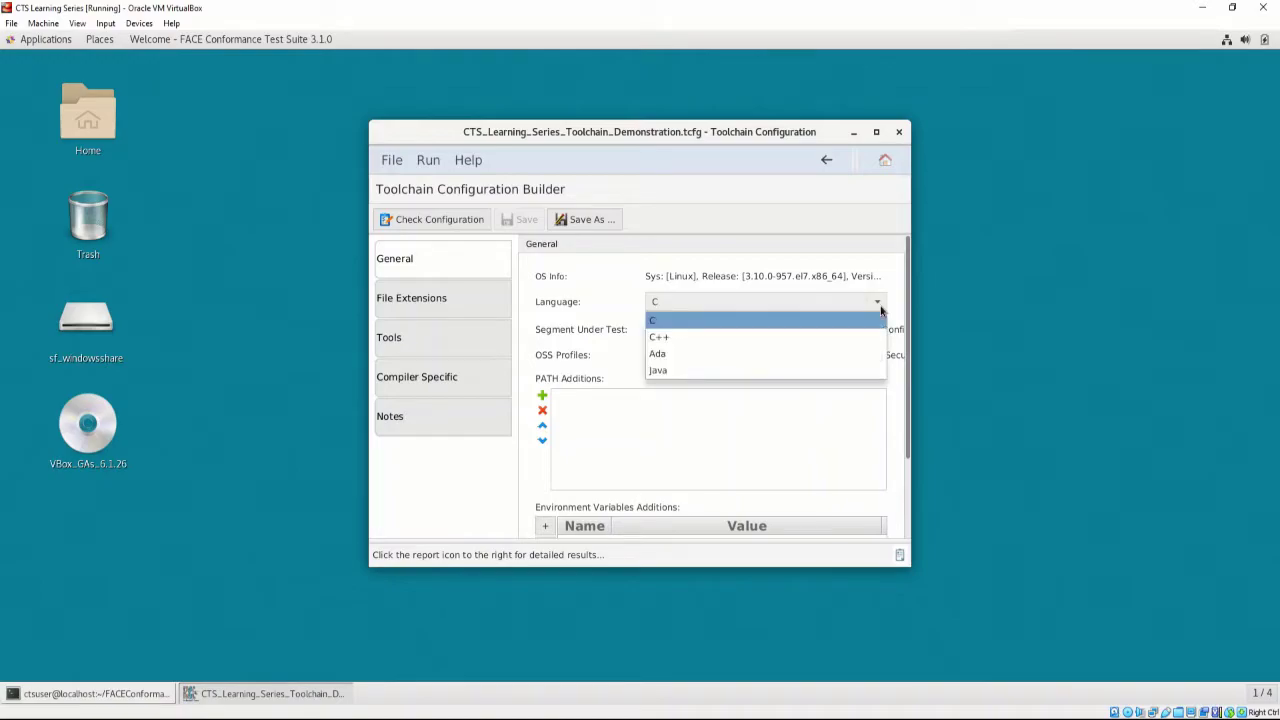
click(868, 337)
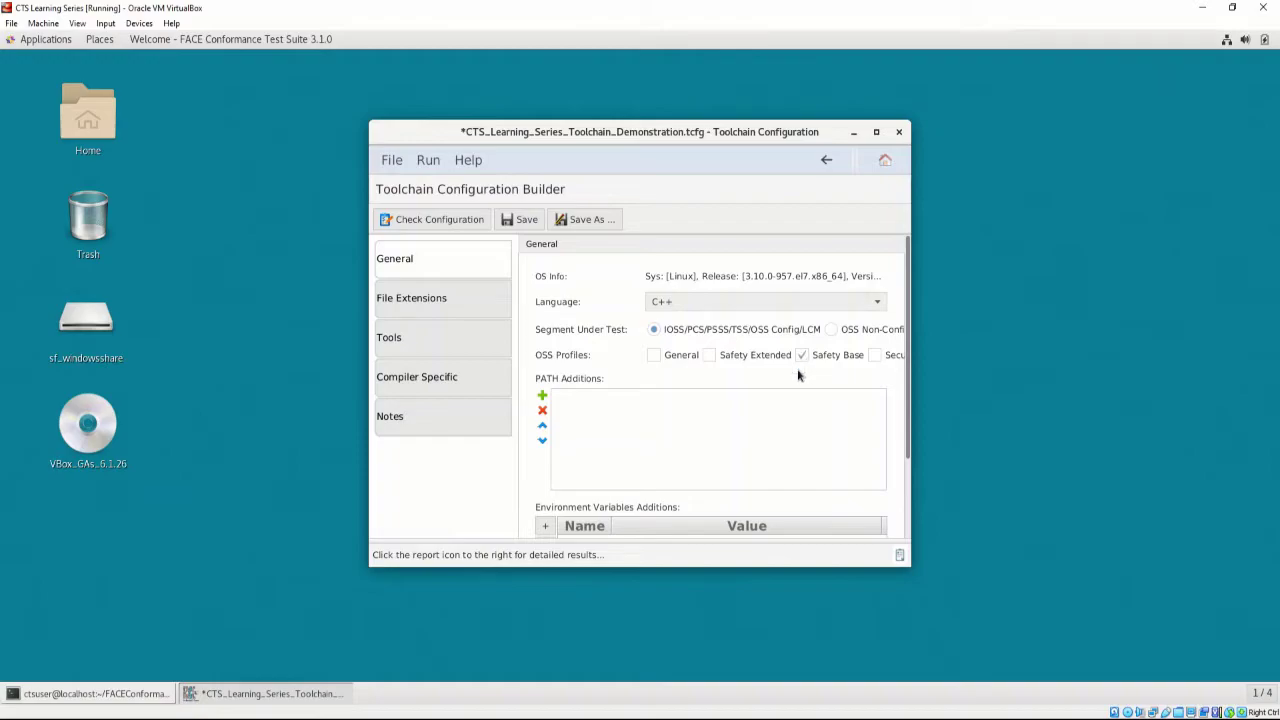
Add the /usr/bin folder to the toolchain's PATH additions
click(542, 397)
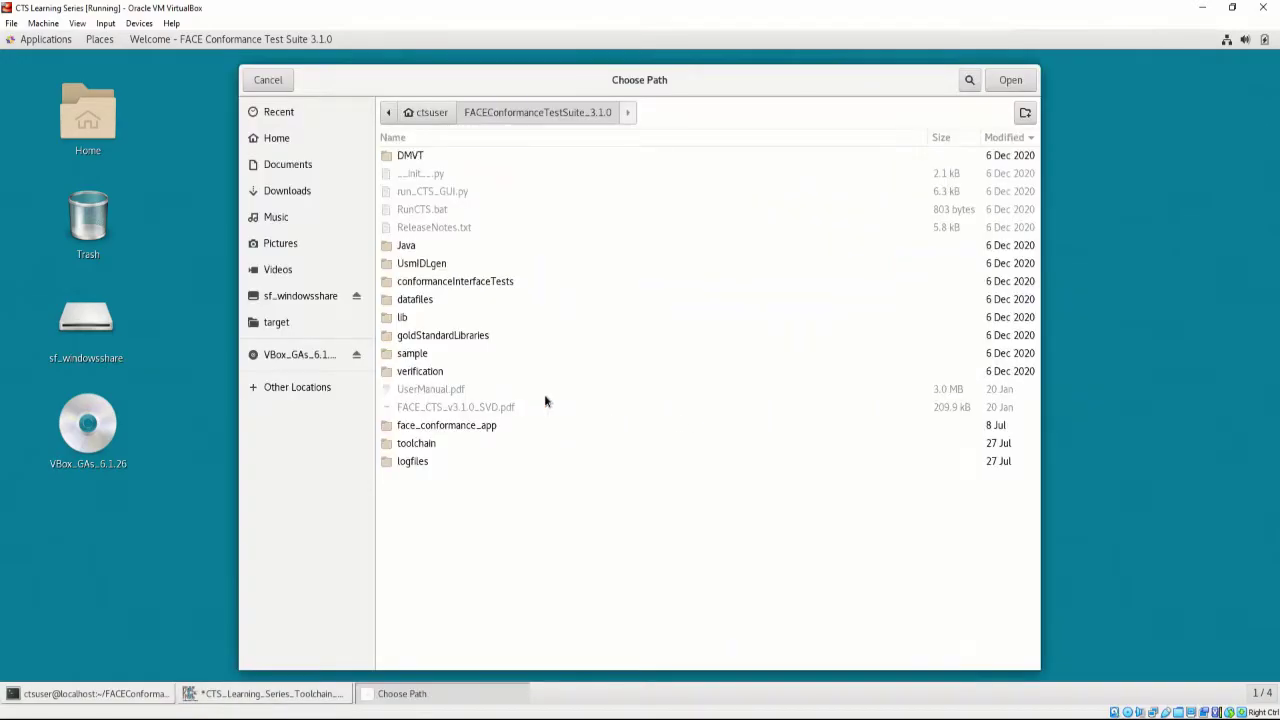
click(388, 112)
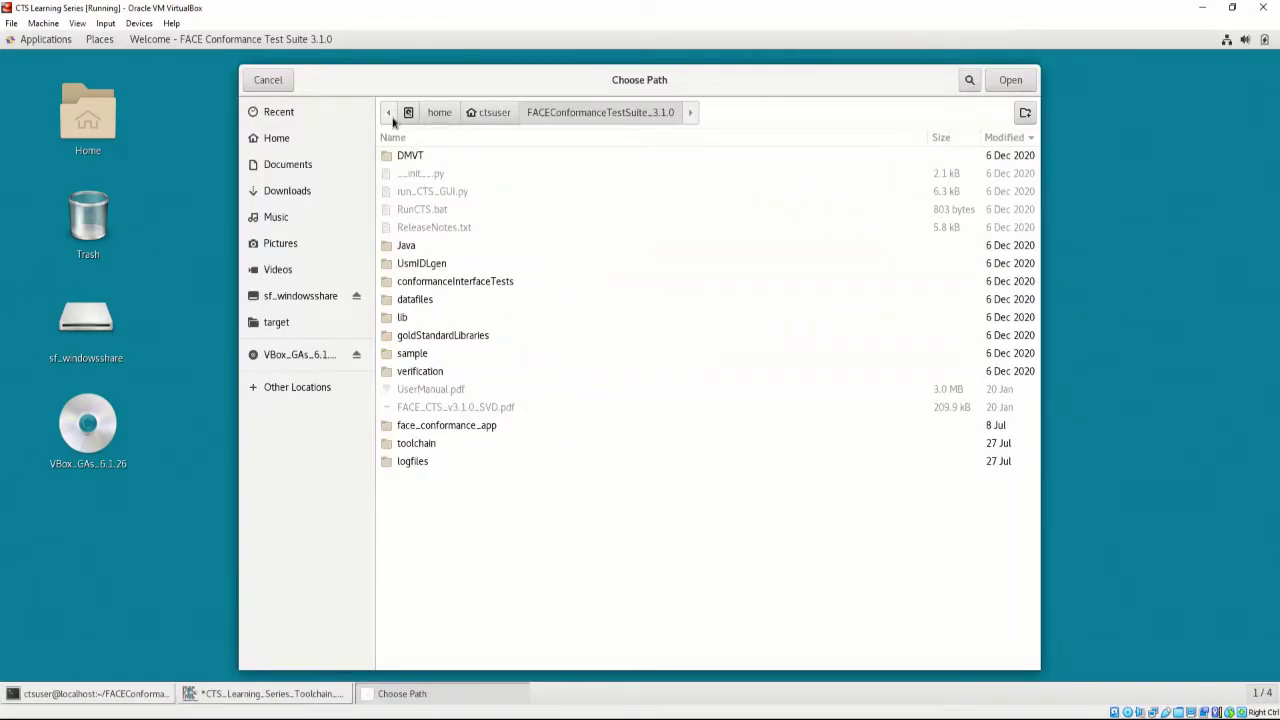
click(408, 112)
double_click(415, 318)
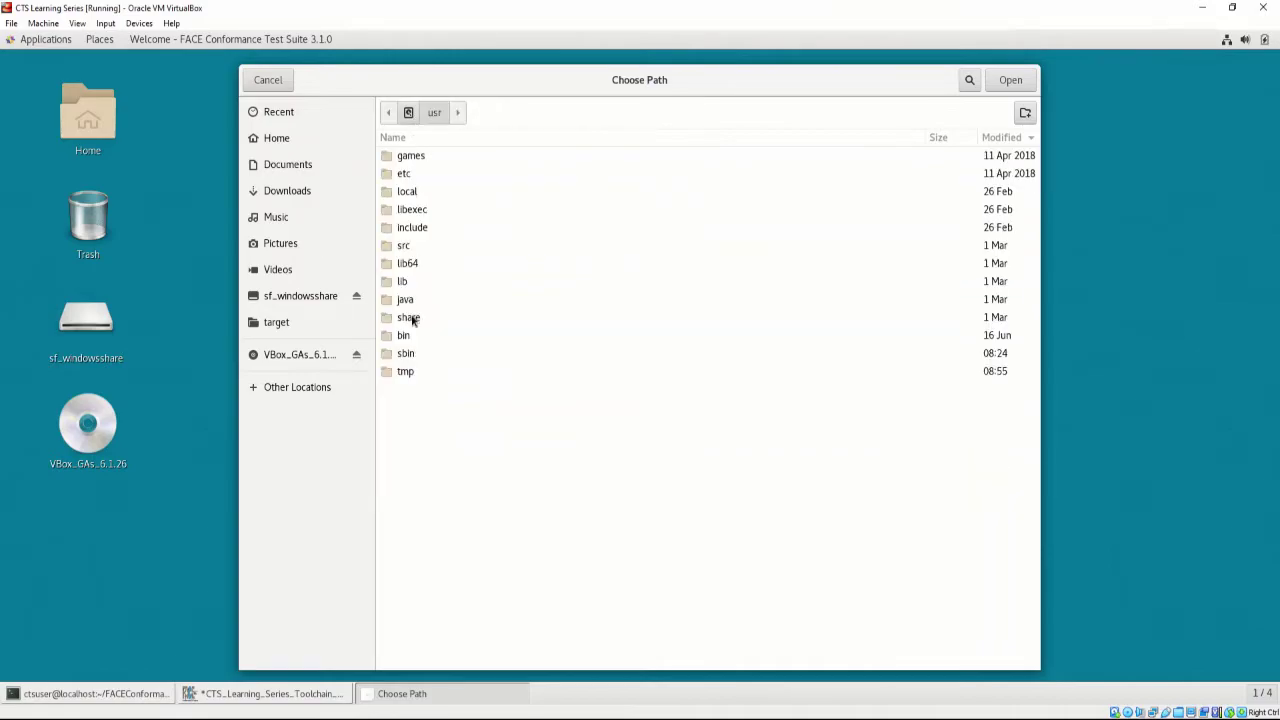
click(426, 338)
click(1010, 80)
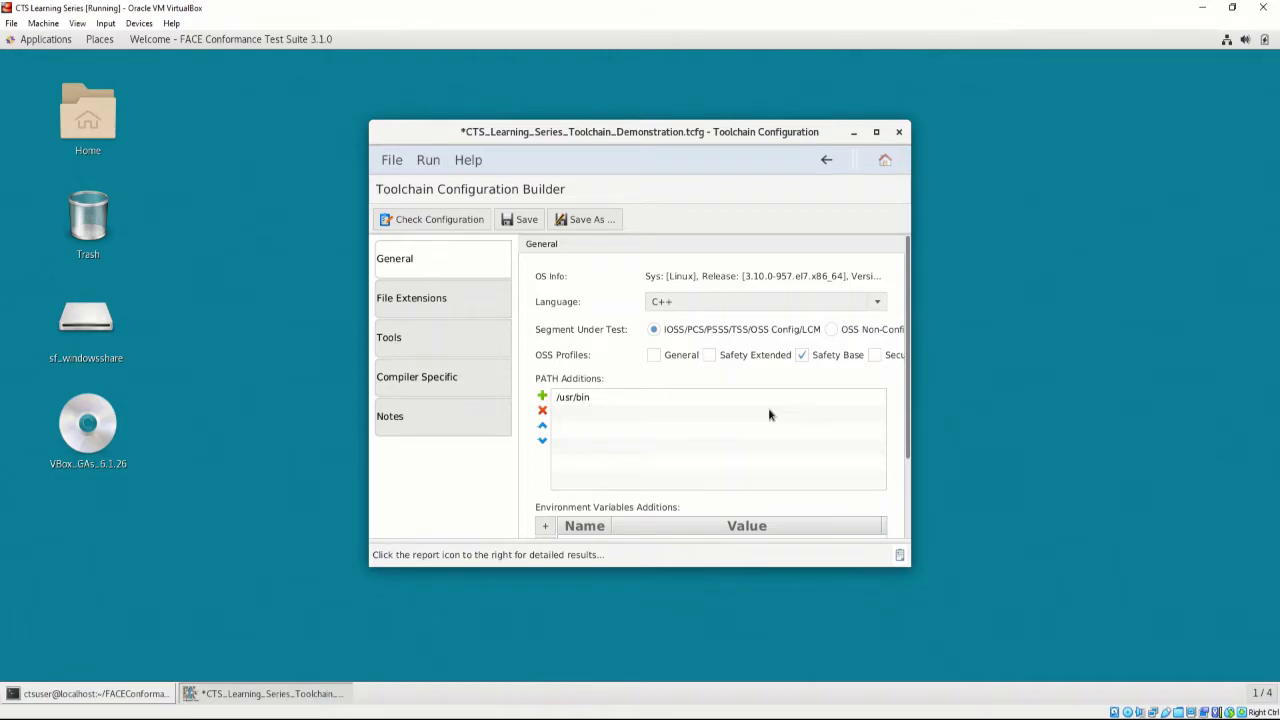
scroll(768, 416, down, 2)
scroll(769, 417, down, 2)
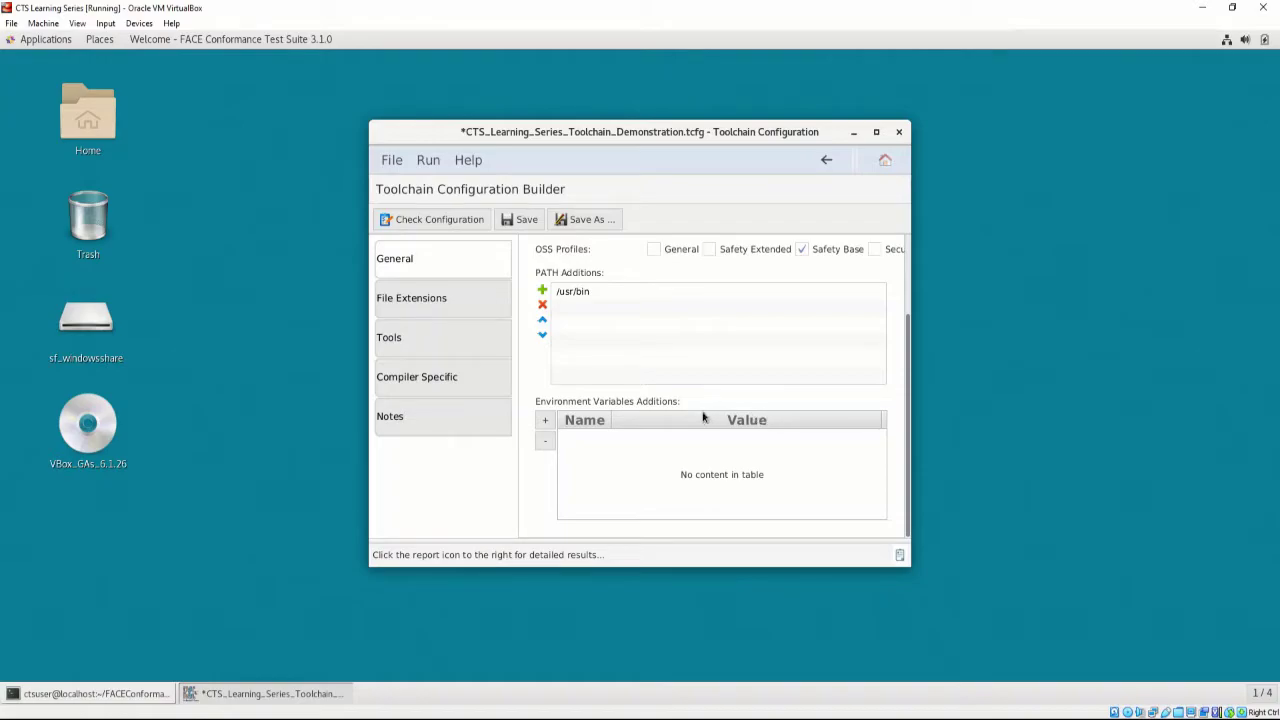
Define the file extensions: hpp for header, cpp for source, a for library, o for object and x for executable
click(449, 300)
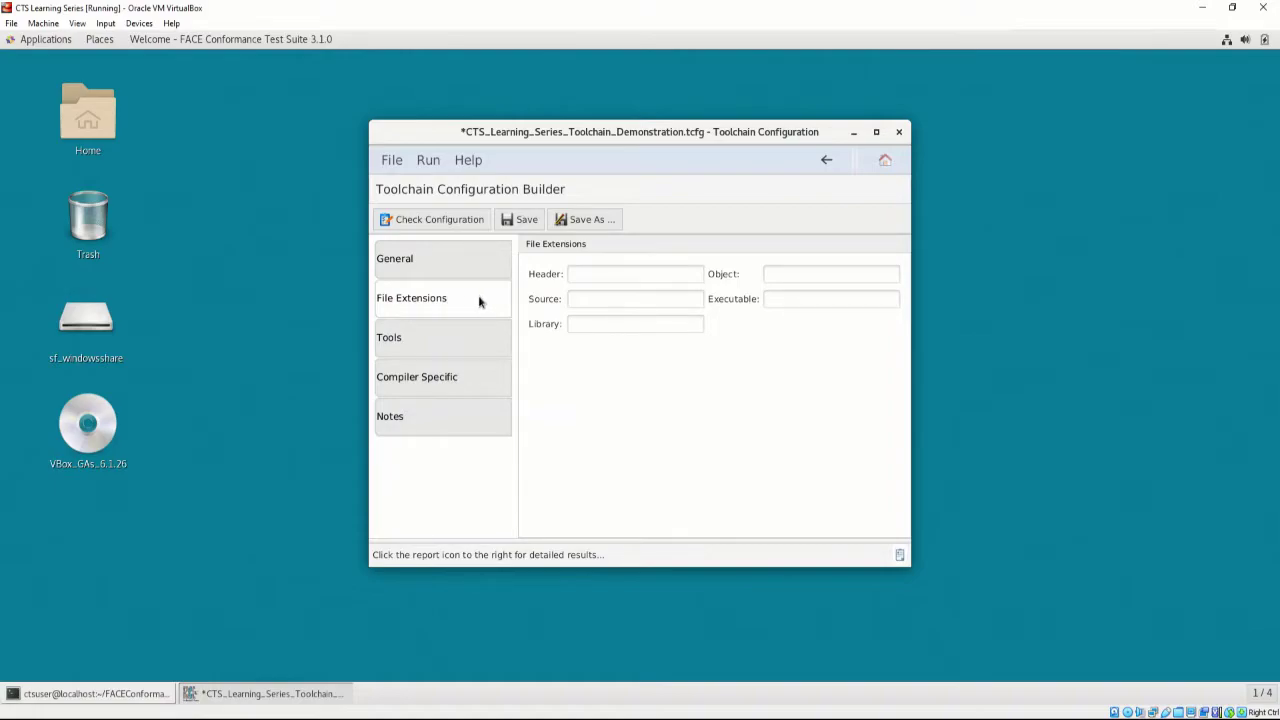
click(586, 275)
text(hpp)
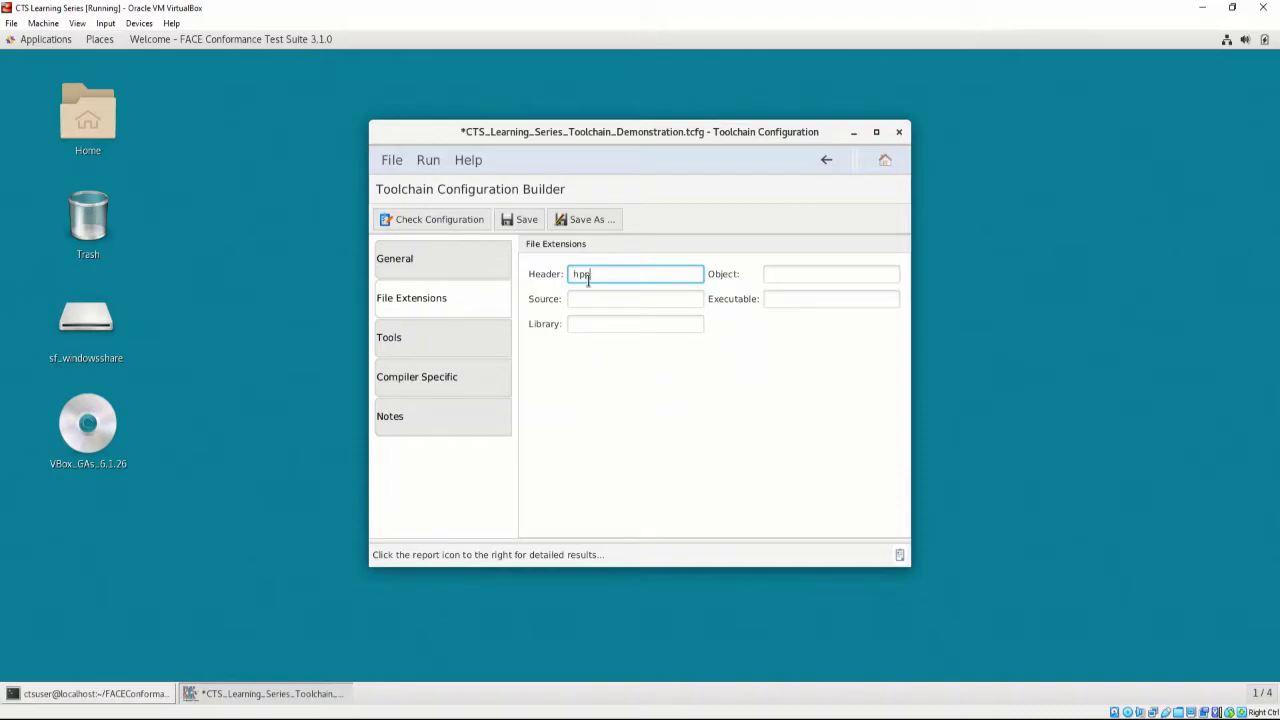
click(589, 300)
text(cpp)
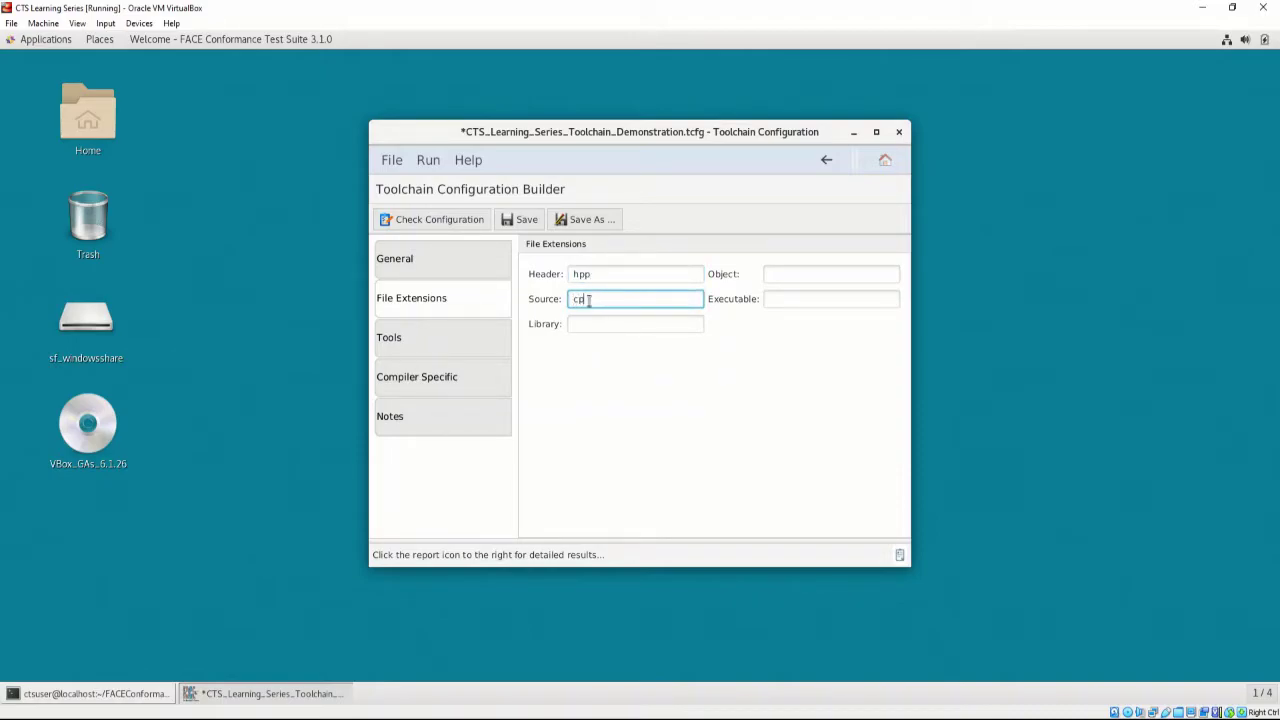
click(592, 323)
text(a)
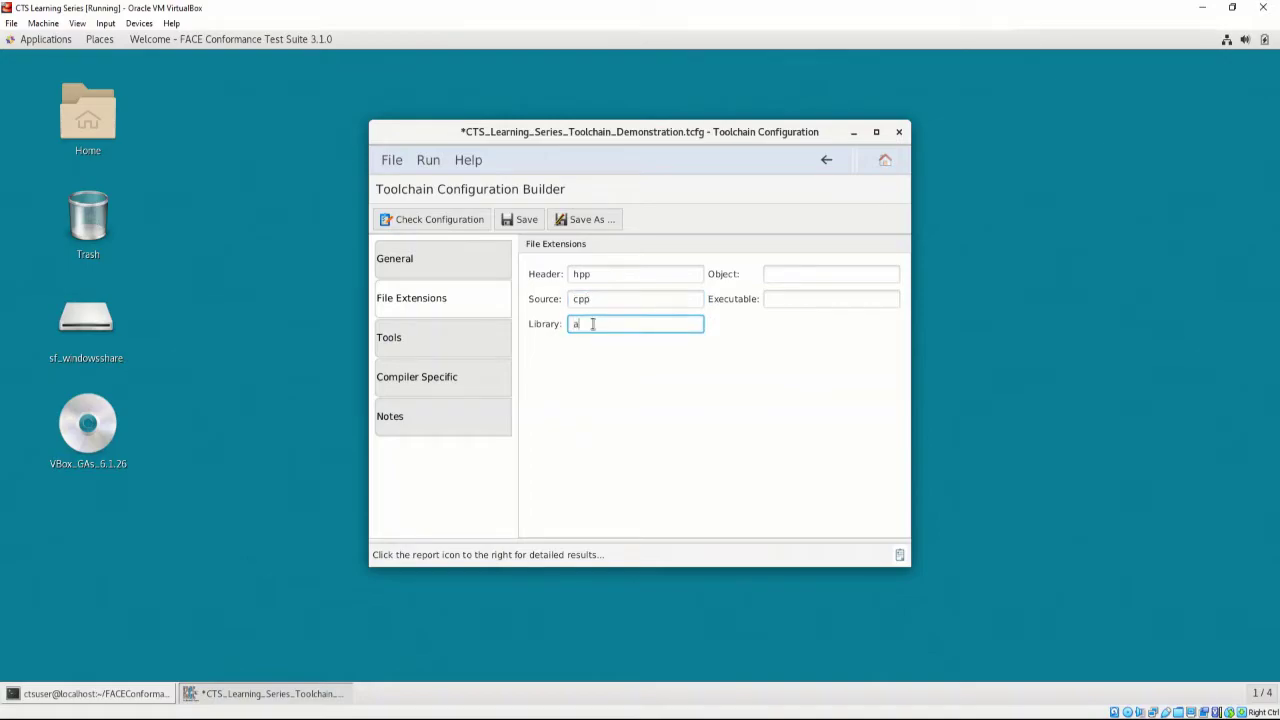
click(827, 273)
text(o)
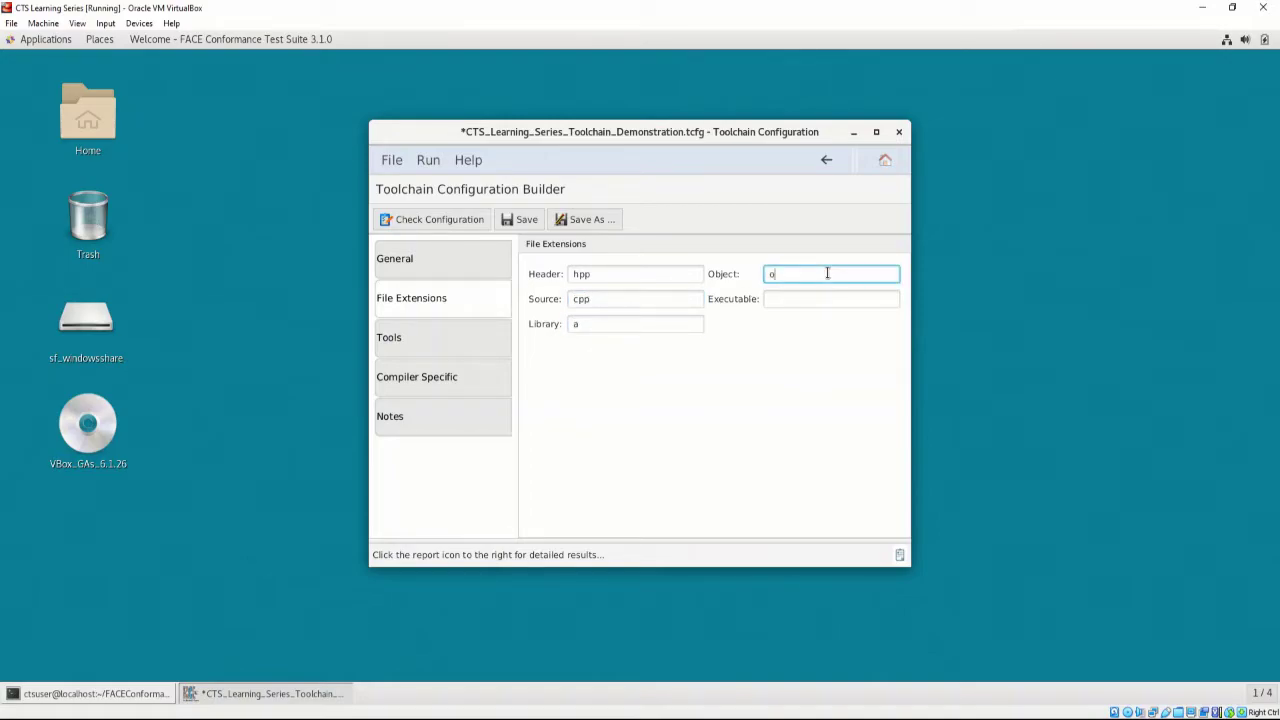
click(826, 298)
text(x)
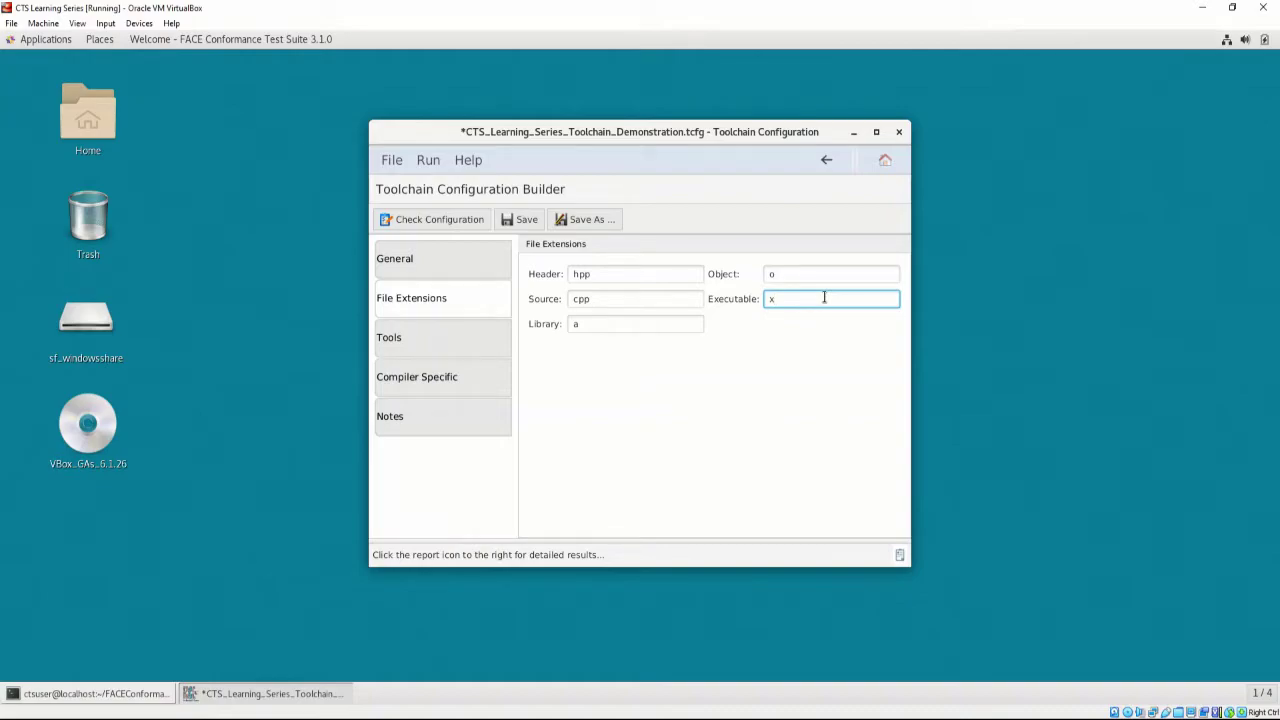
Configure the compiler with executable g++, flags -fno-builtin -nostdinc -std=c++03 -c -fno-use-cxa-atexit -fno-exception, and output flag -o
click(483, 347)
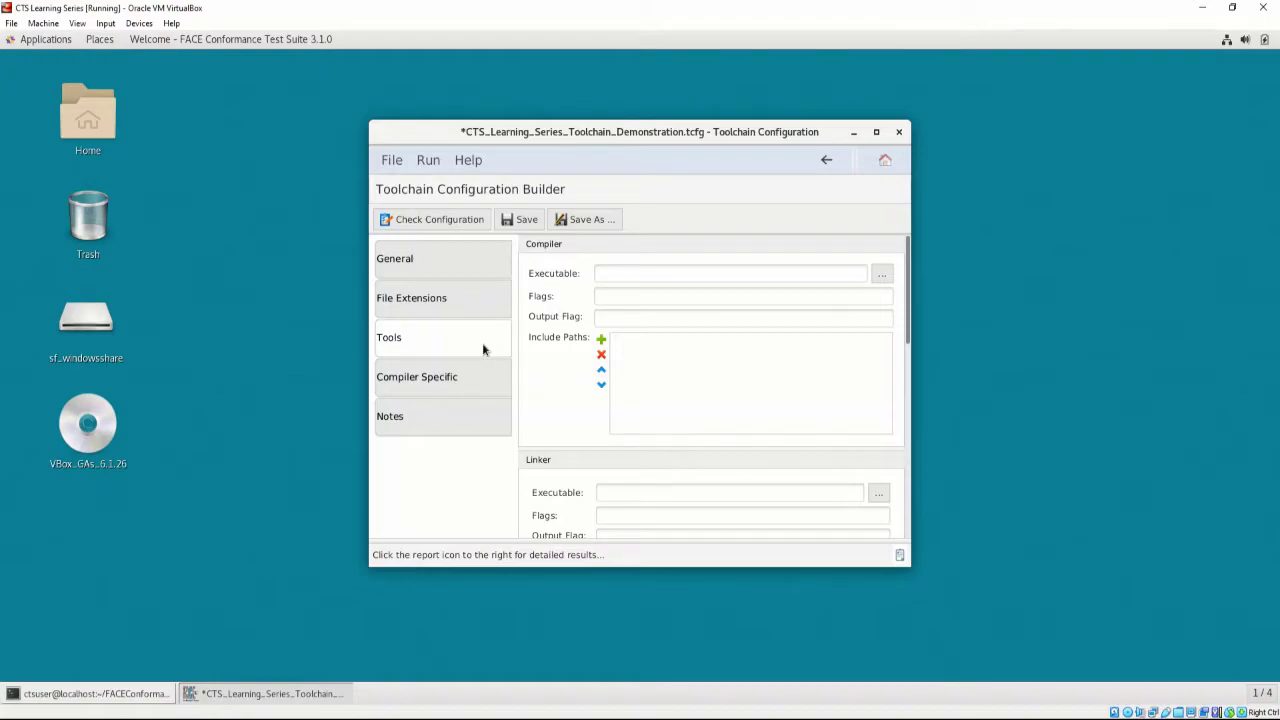
click(680, 274)
text(g++)
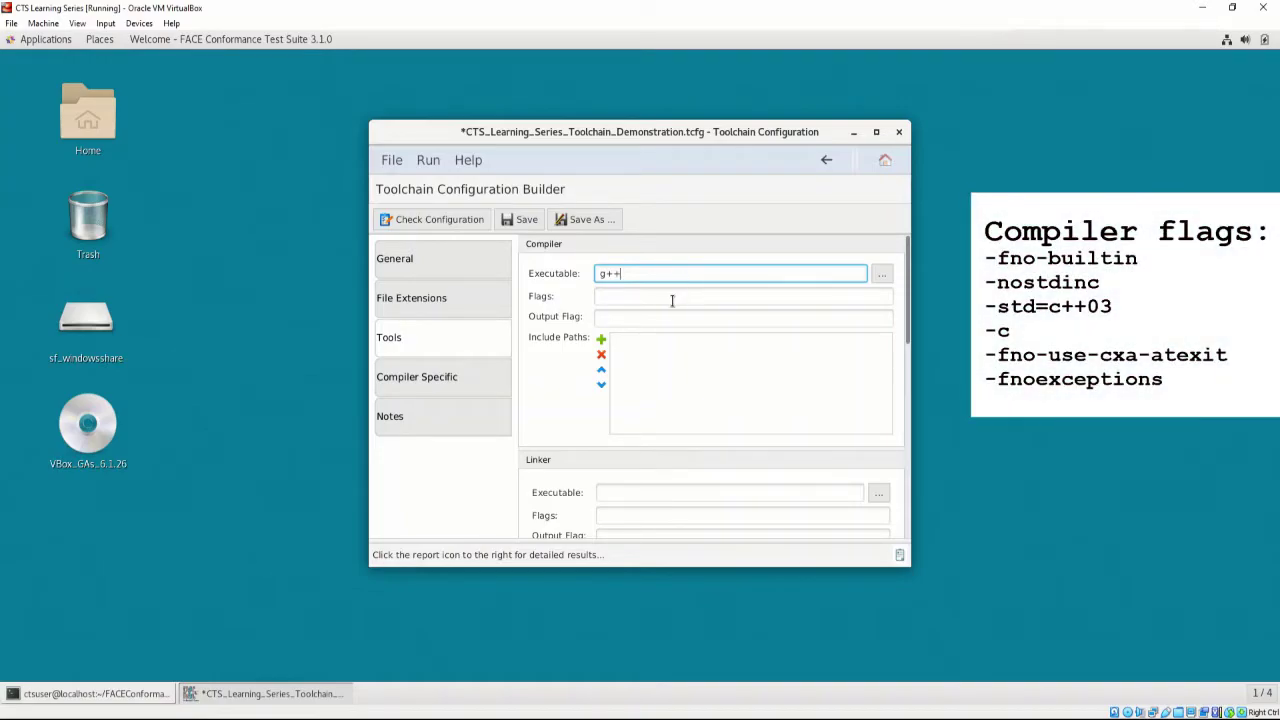
click(599, 296)
text(-fno-builtin -nostdi)
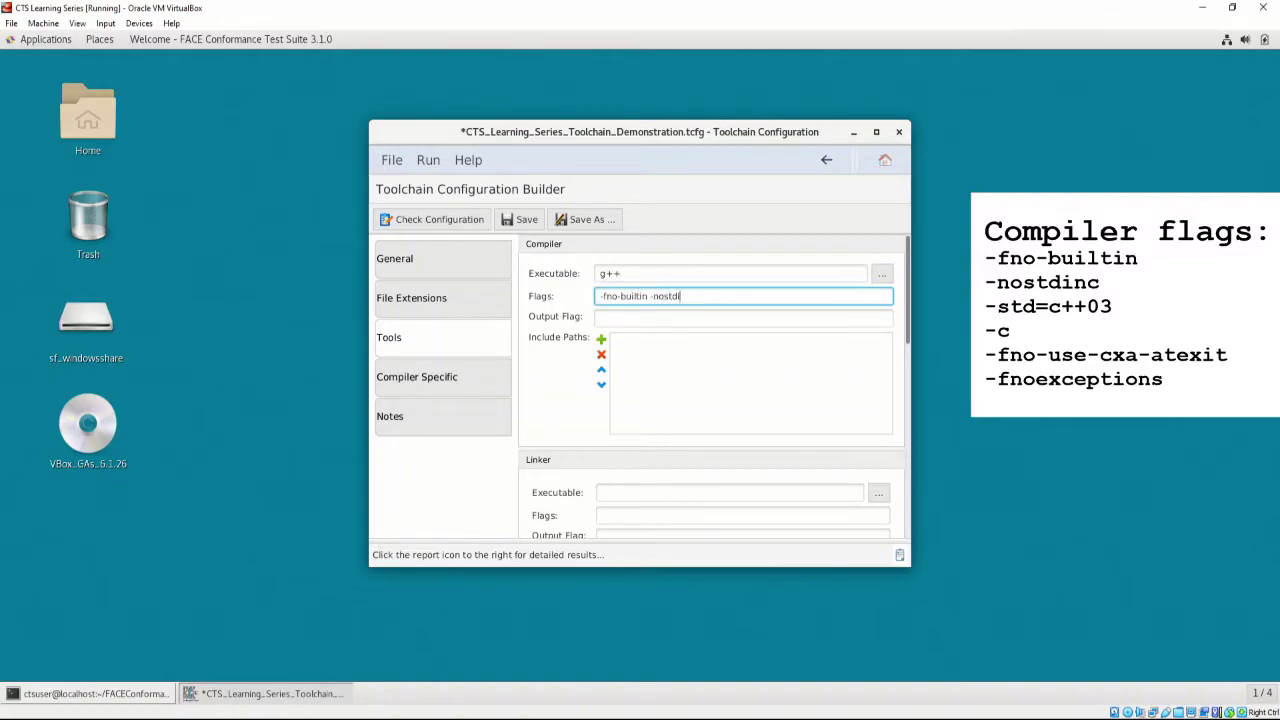
text(nc -std=c++03 -c -fno-use-cxa-atexit -fno-exceptions)
click(602, 318)
text(-o)
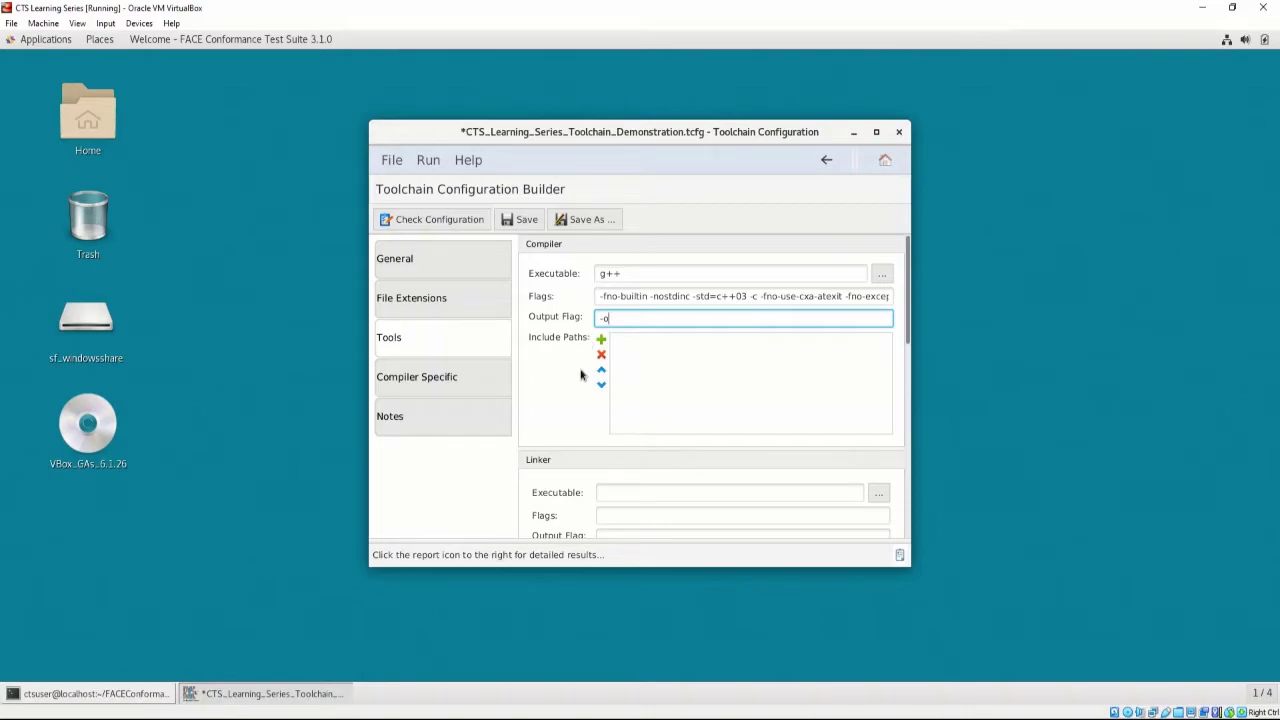
Configure the linker with executable g++, flags -nodefaultlibs -nostartfiles, and output flag -o
scroll(580, 374, down, 5)
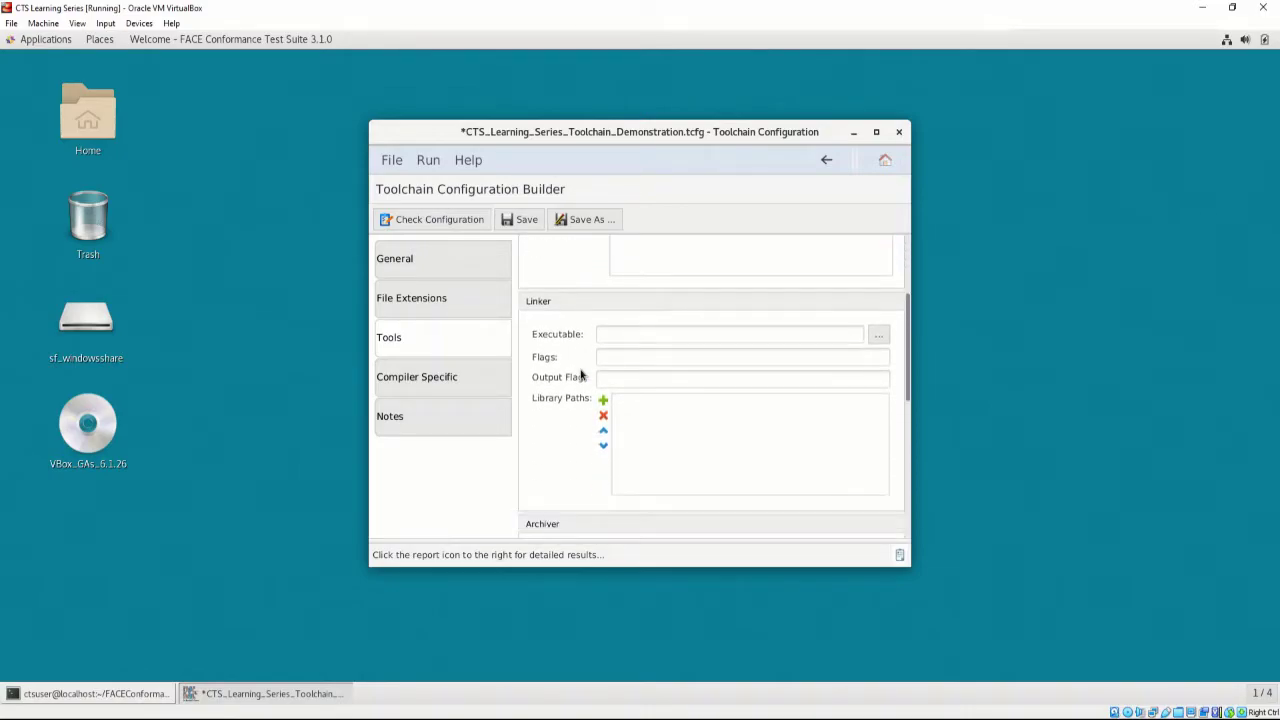
click(809, 297)
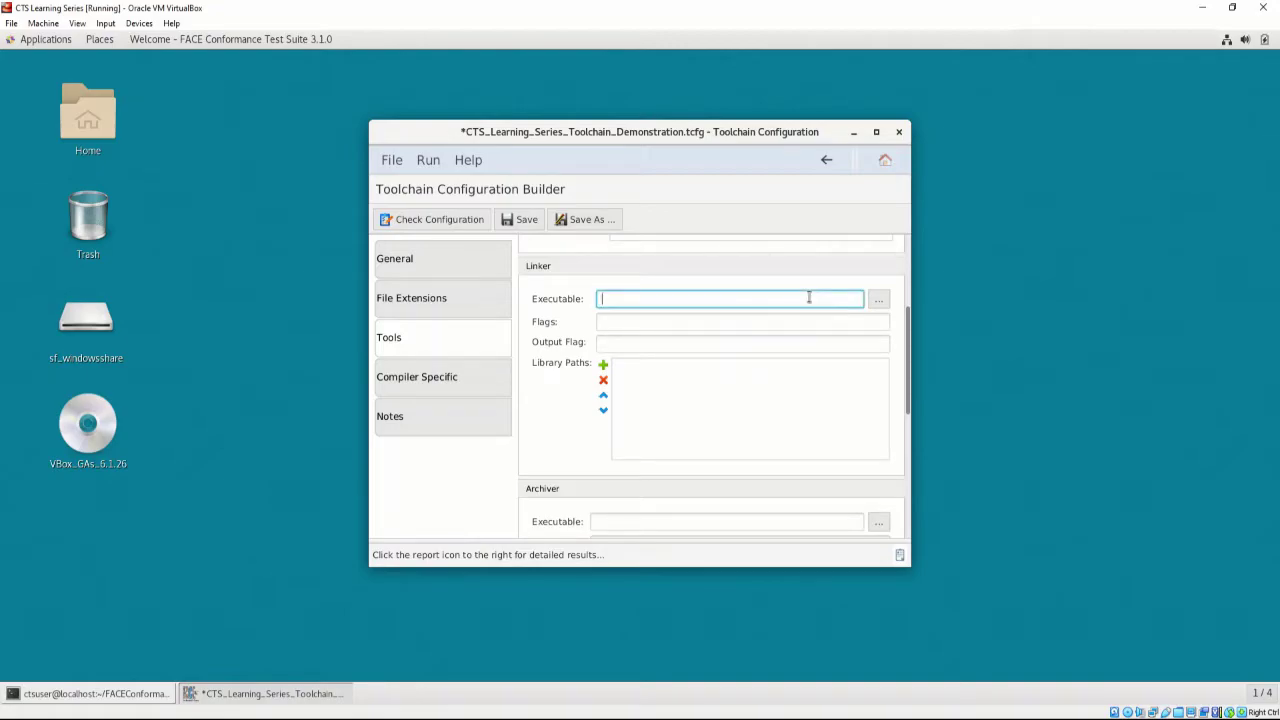
text(g++)
click(807, 322)
text(-no)
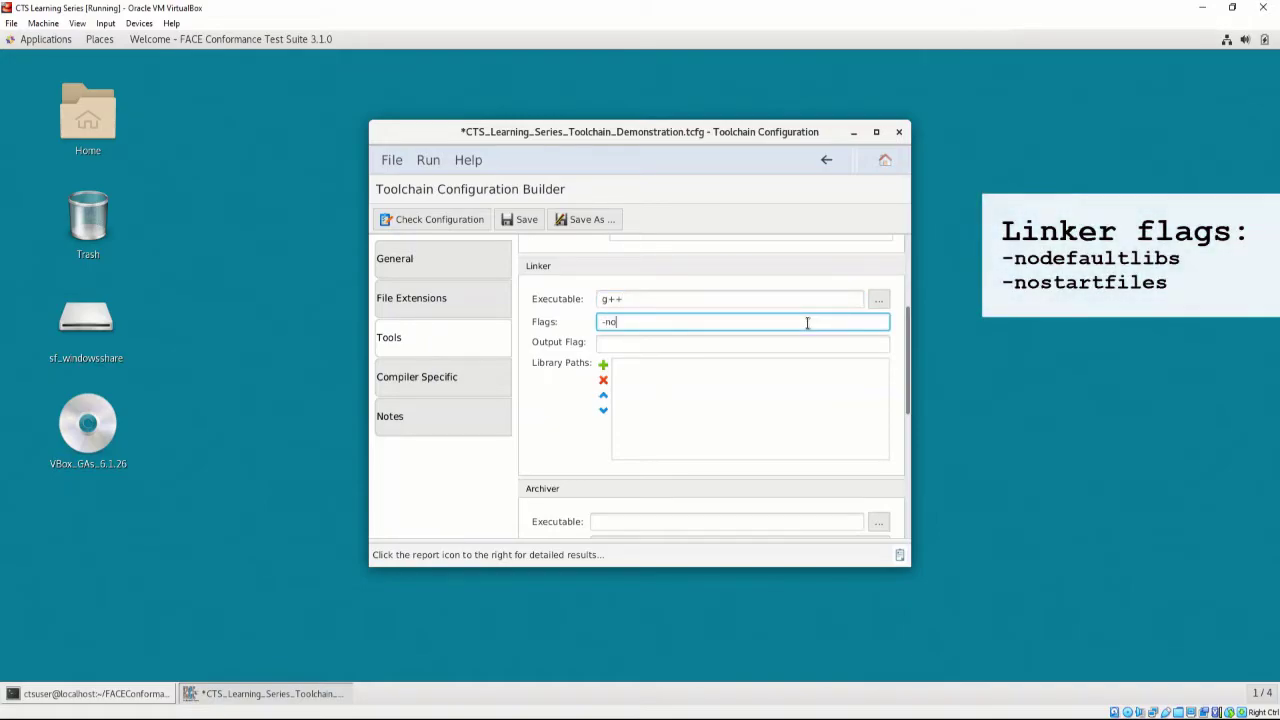
text(defaultlib)
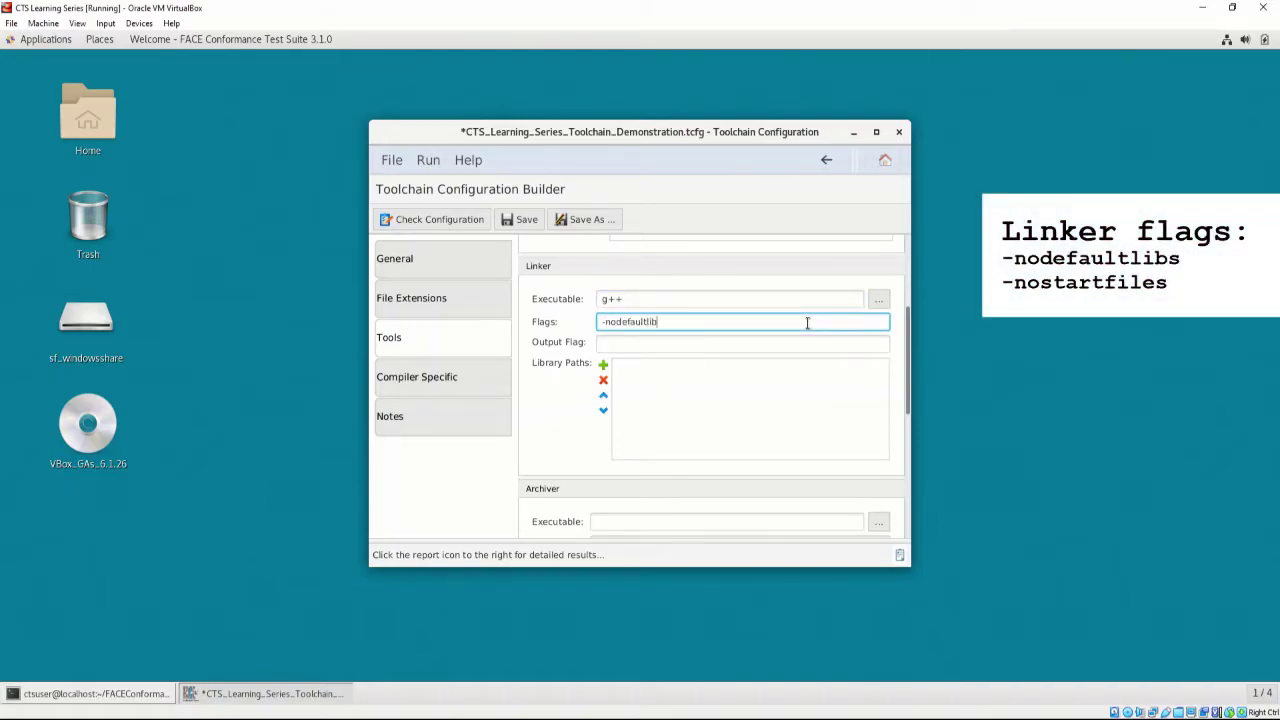
text(s)
text(-nostartfiles)
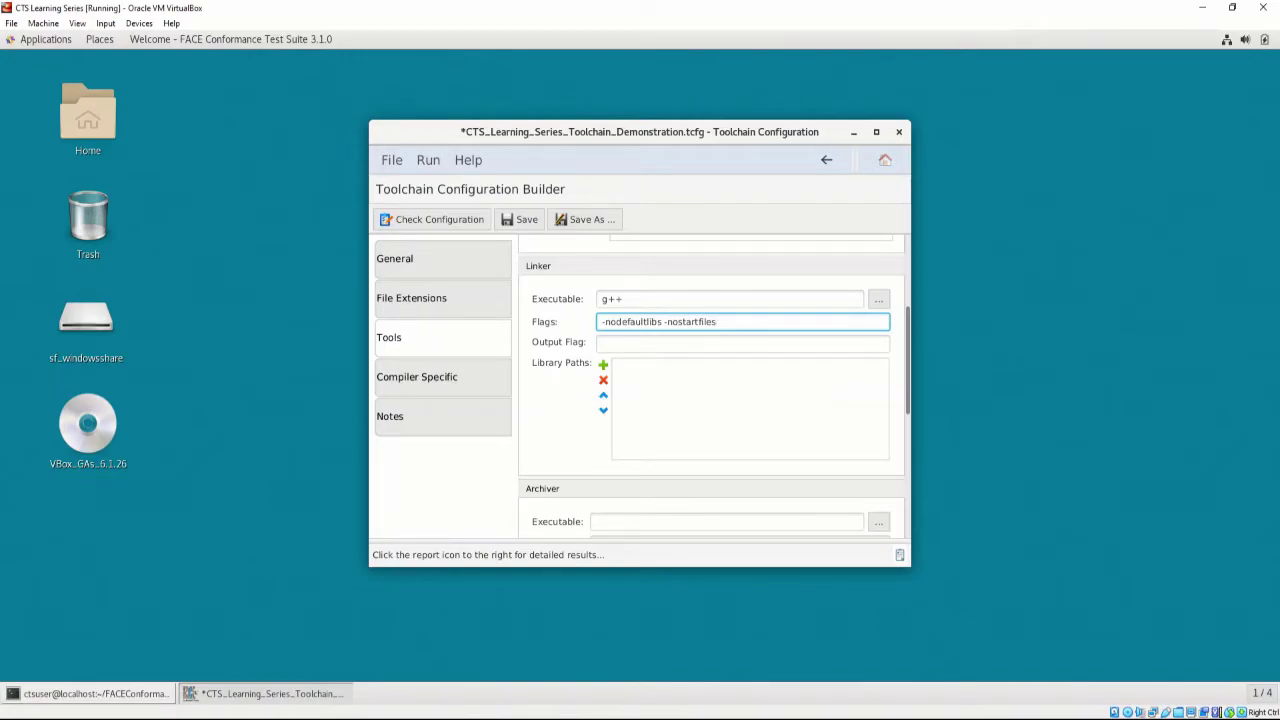
click(610, 343)
text(-o)
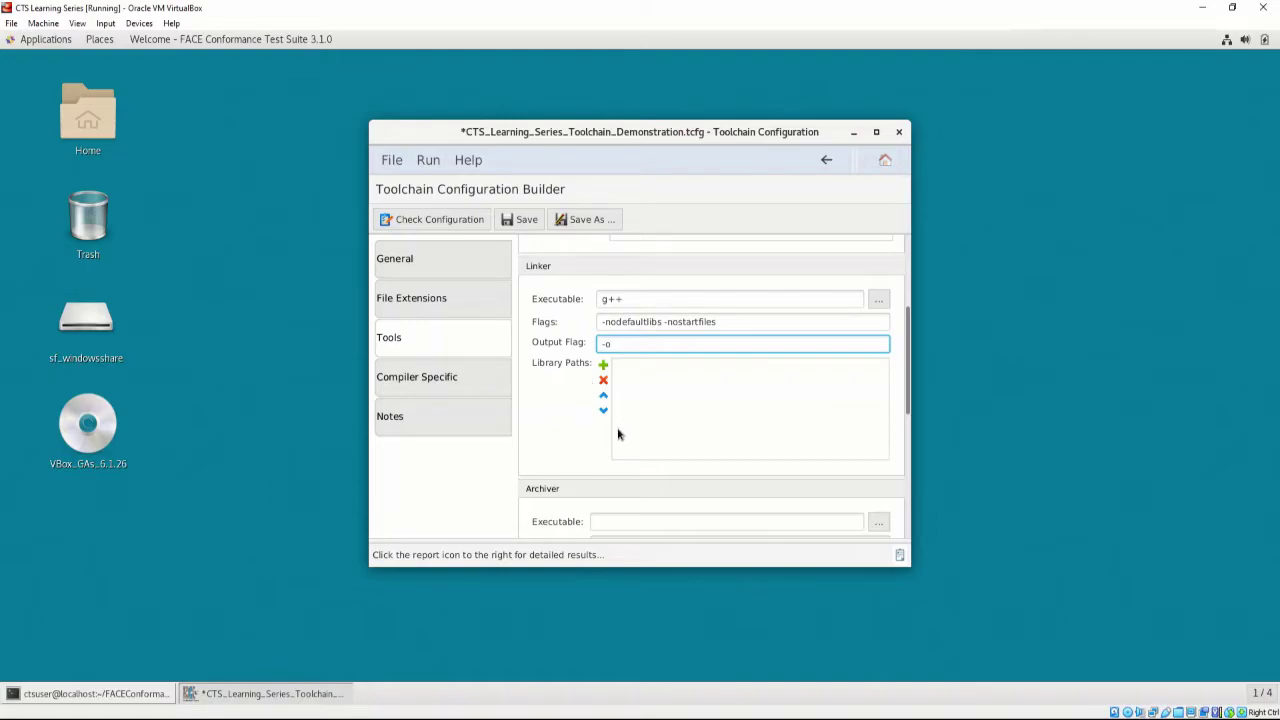
Configure the archiver with executable ar and flags cr, leaving its output flag empty
scroll(620, 451, down, 4)
click(626, 349)
text(ar)
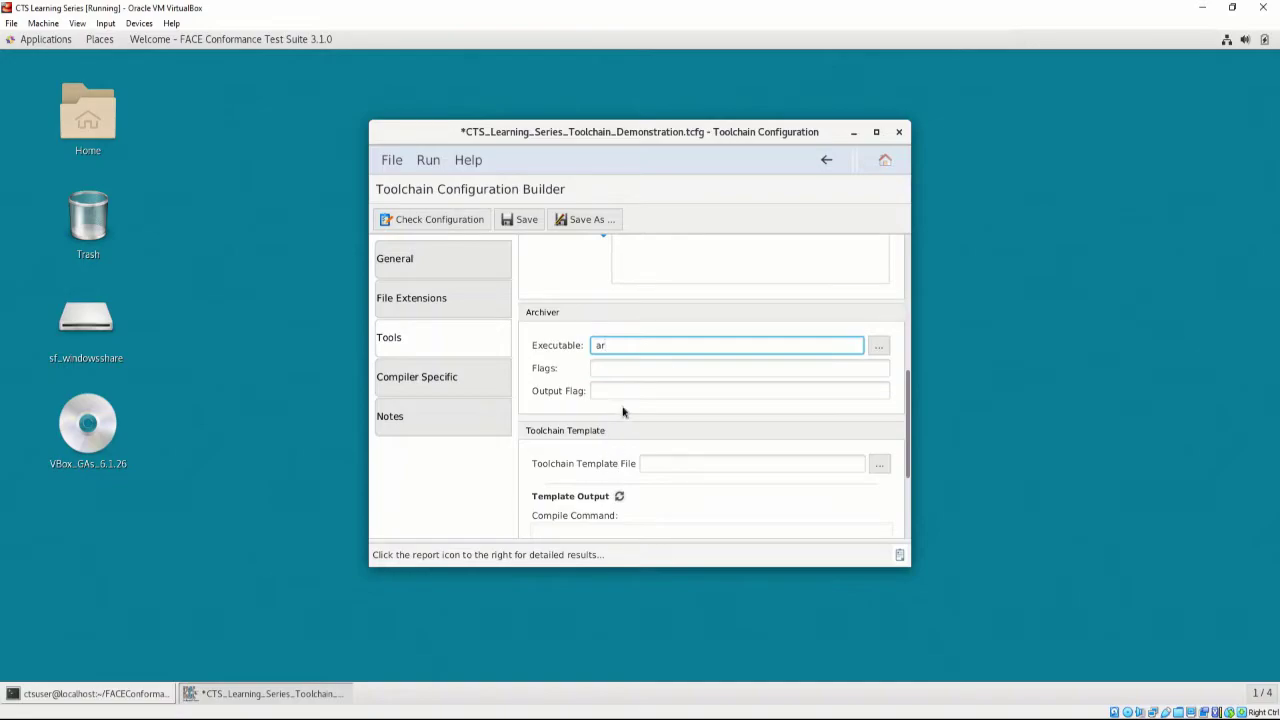
click(625, 369)
text(cr)
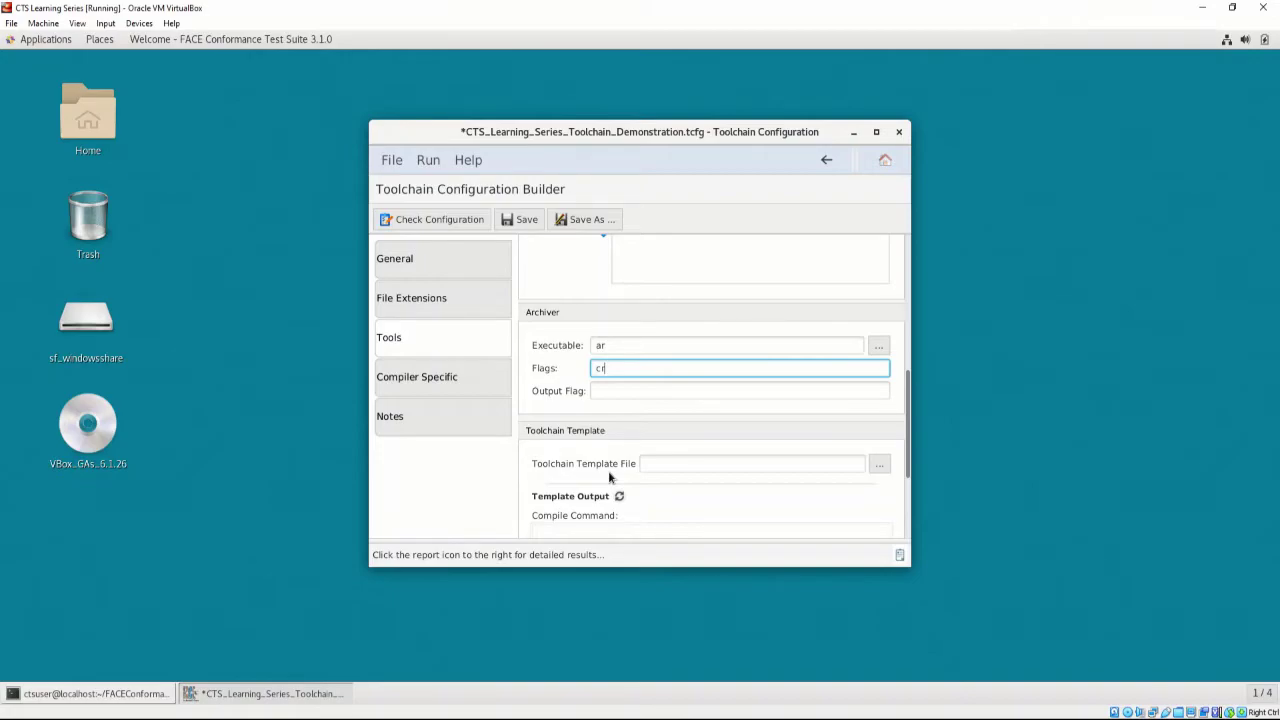
Load defaultC++CToolchainTemplates.stg from the test suite's datafiles/stringtemplate folder as the toolchain template file and refresh the template output
scroll(609, 477, down, 3)
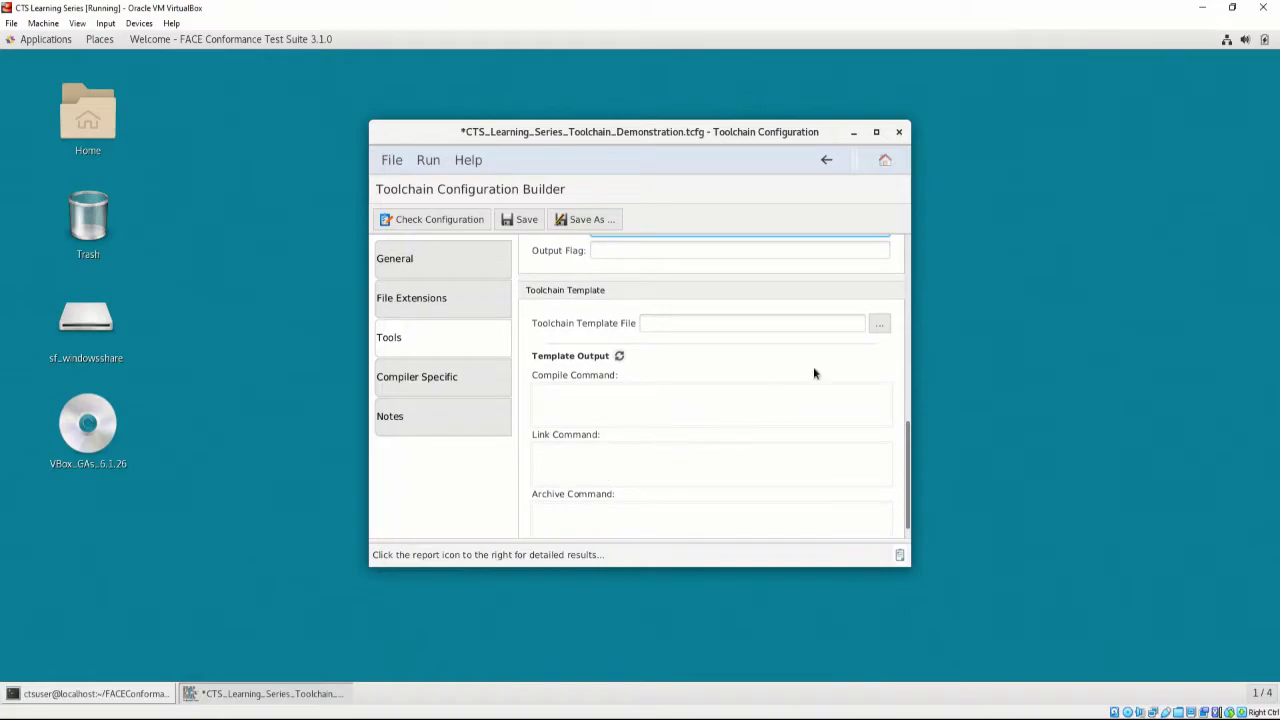
click(879, 324)
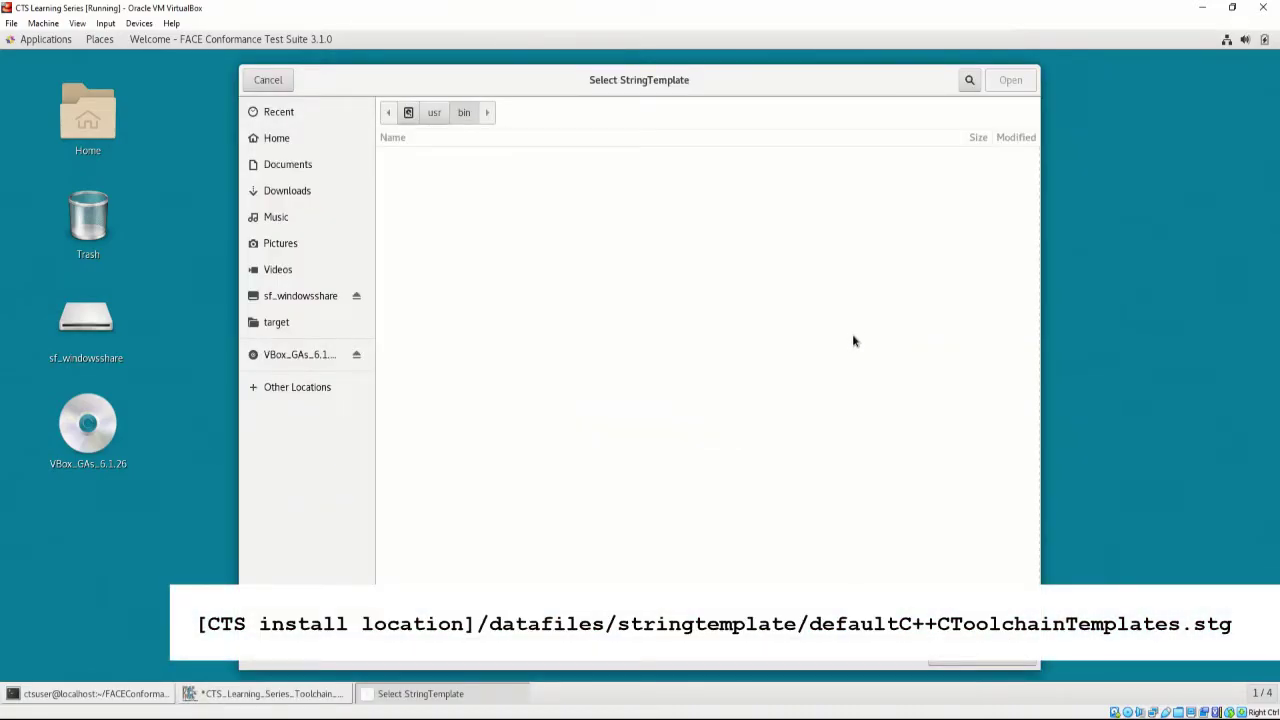
click(302, 140)
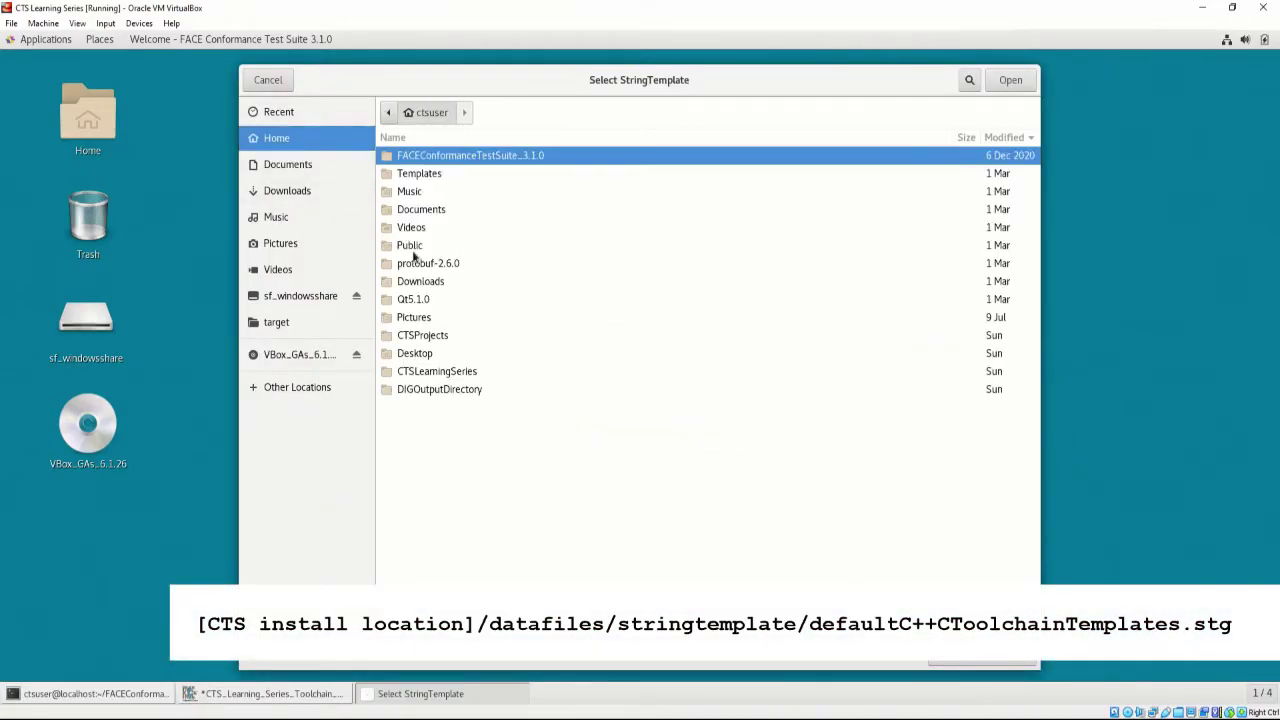
double_click(463, 158)
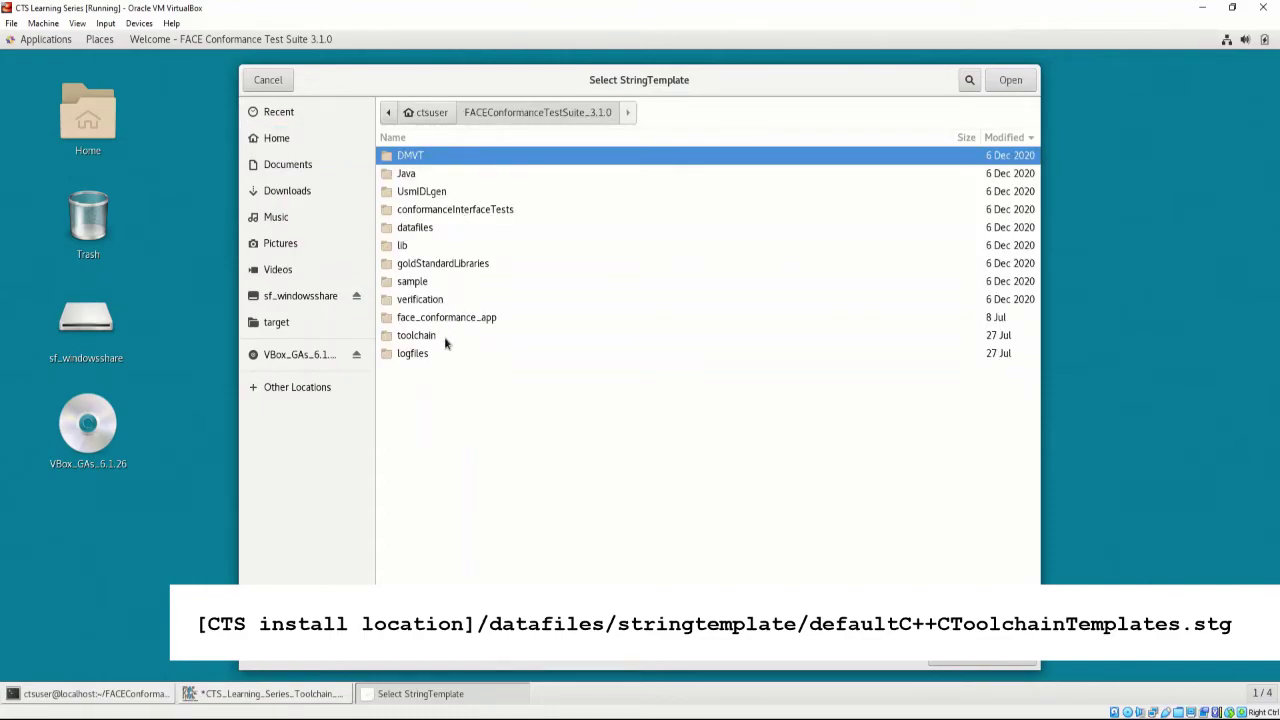
double_click(443, 228)
double_click(430, 210)
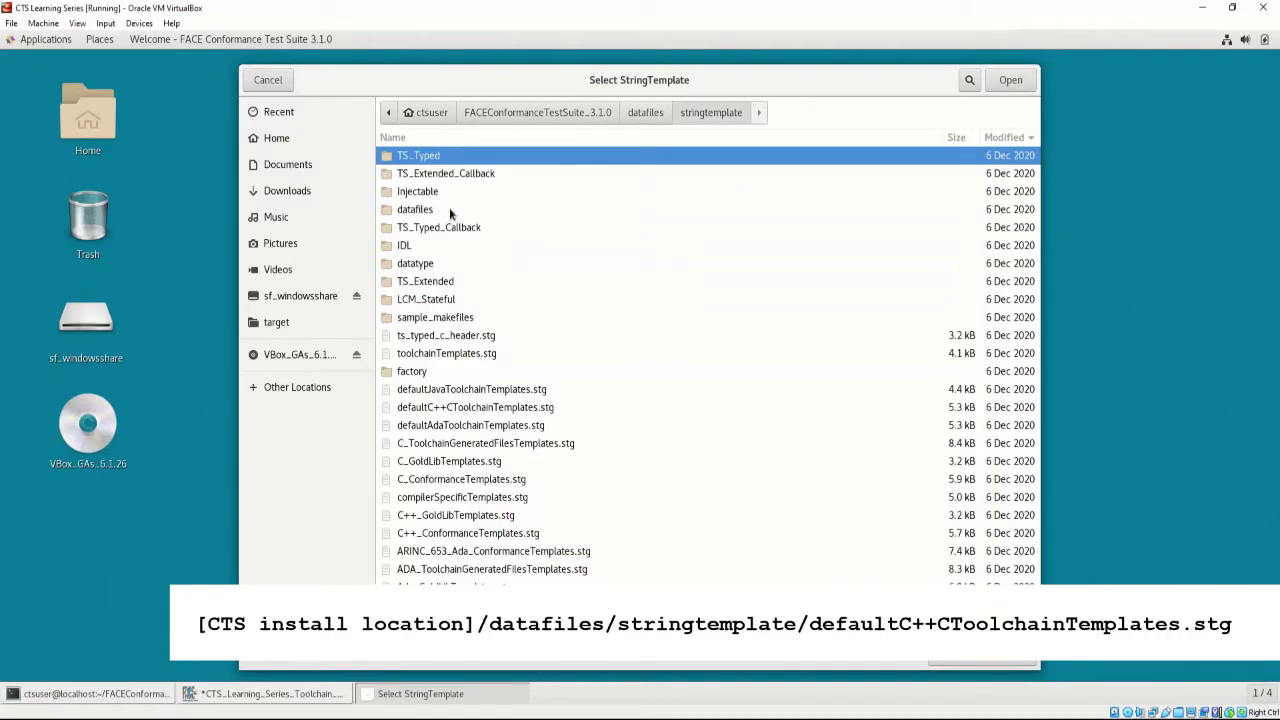
double_click(572, 408)
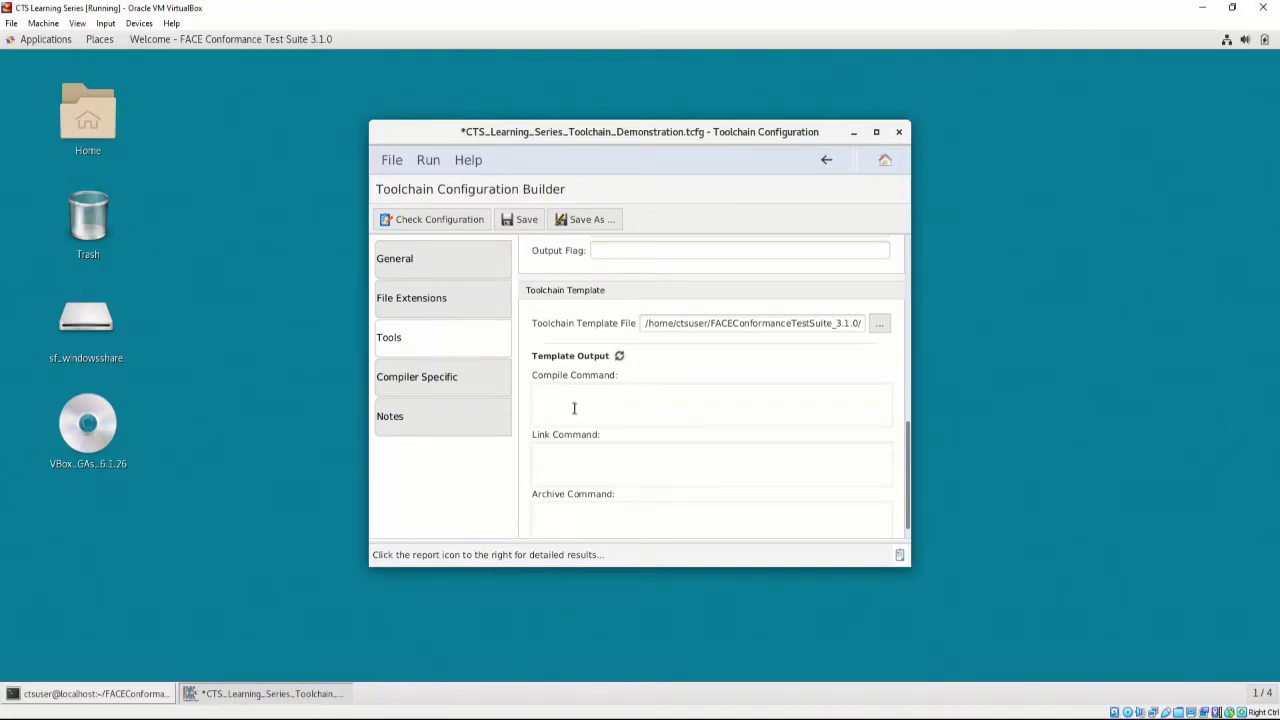
click(619, 355)
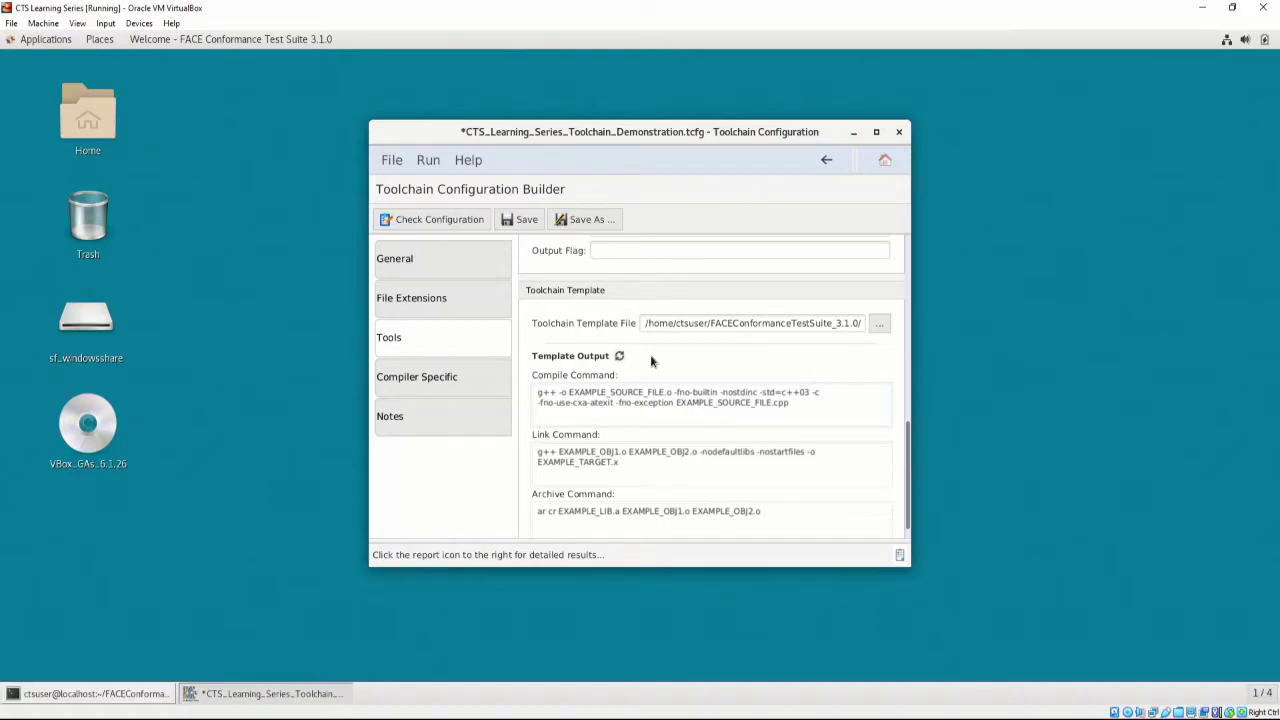
Define the compiler-specific signed exact types: FACE_int8_t as char, FACE_int16_t as short int, and FACE_int32_t as int
click(459, 379)
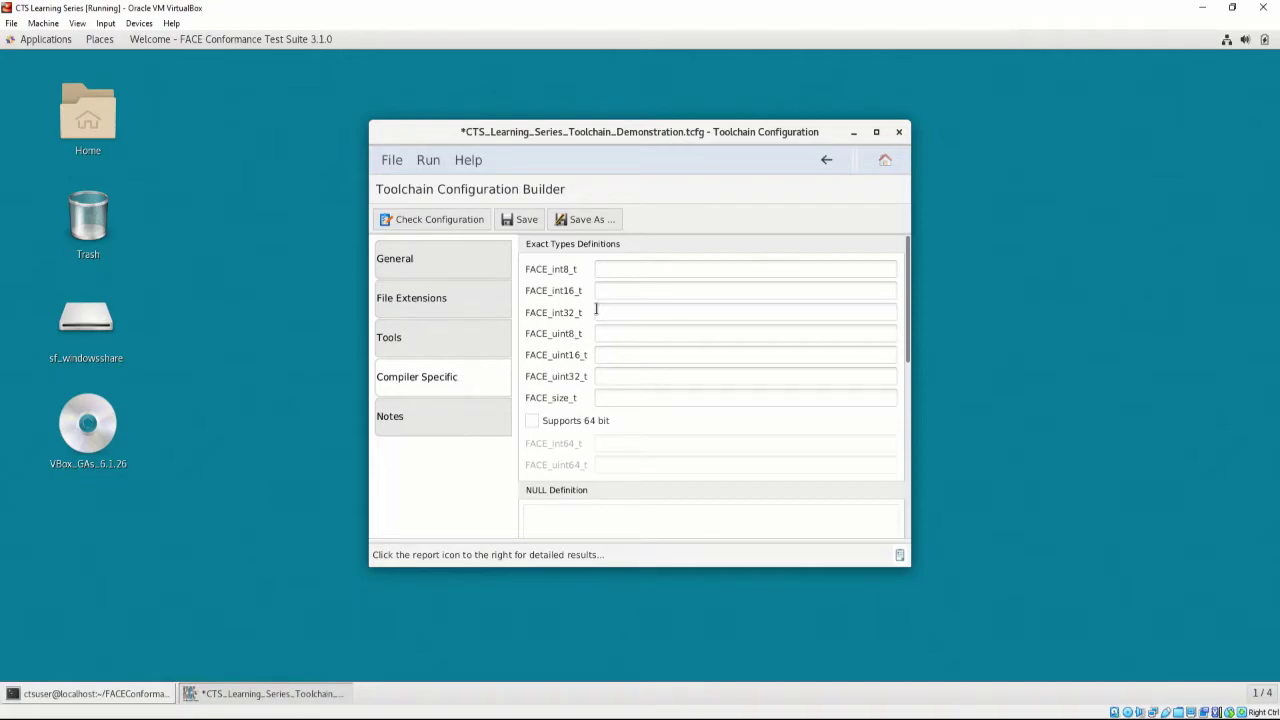
click(628, 271)
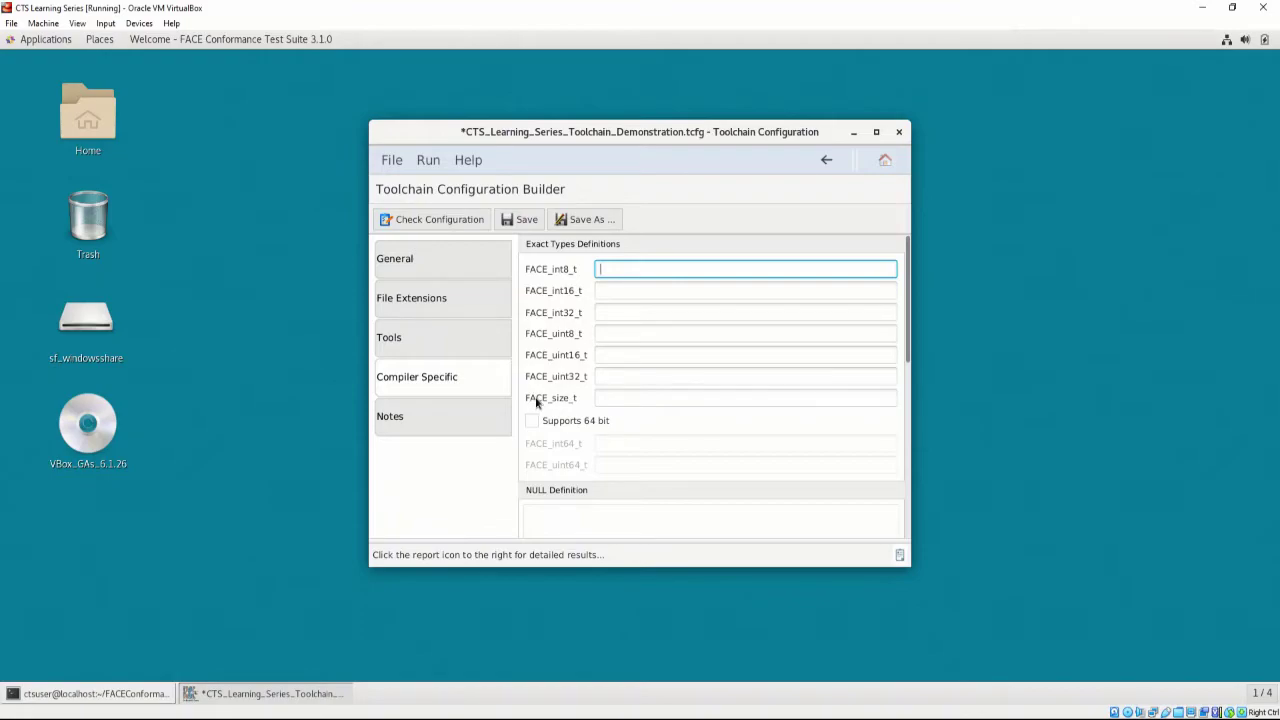
text(char)
key(Tab)
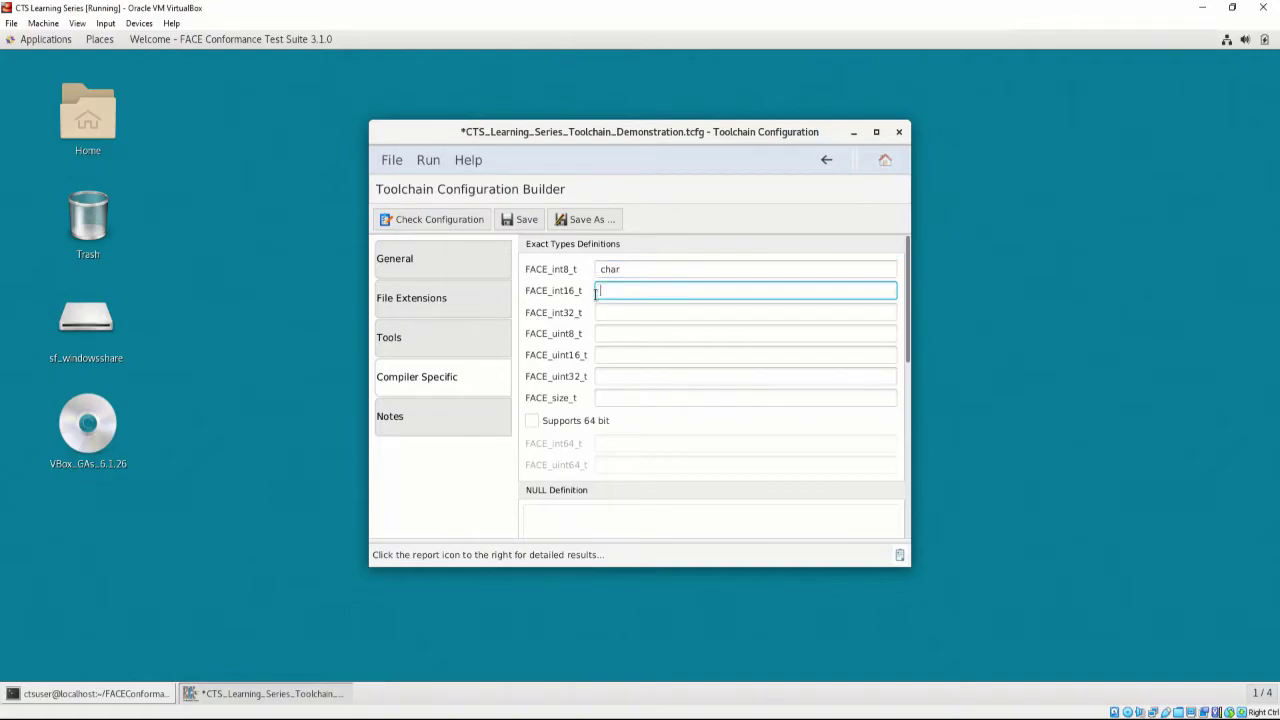
text(short int)
key(Tab)
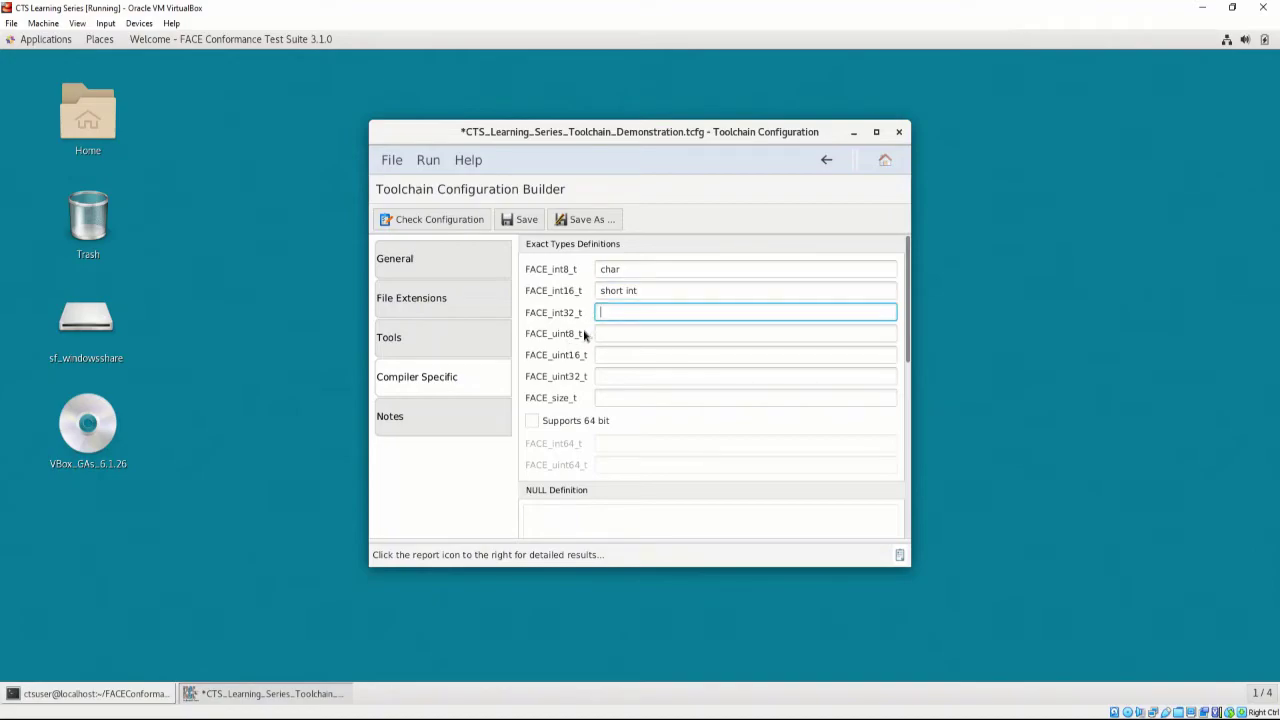
text(int)
key(Tab)
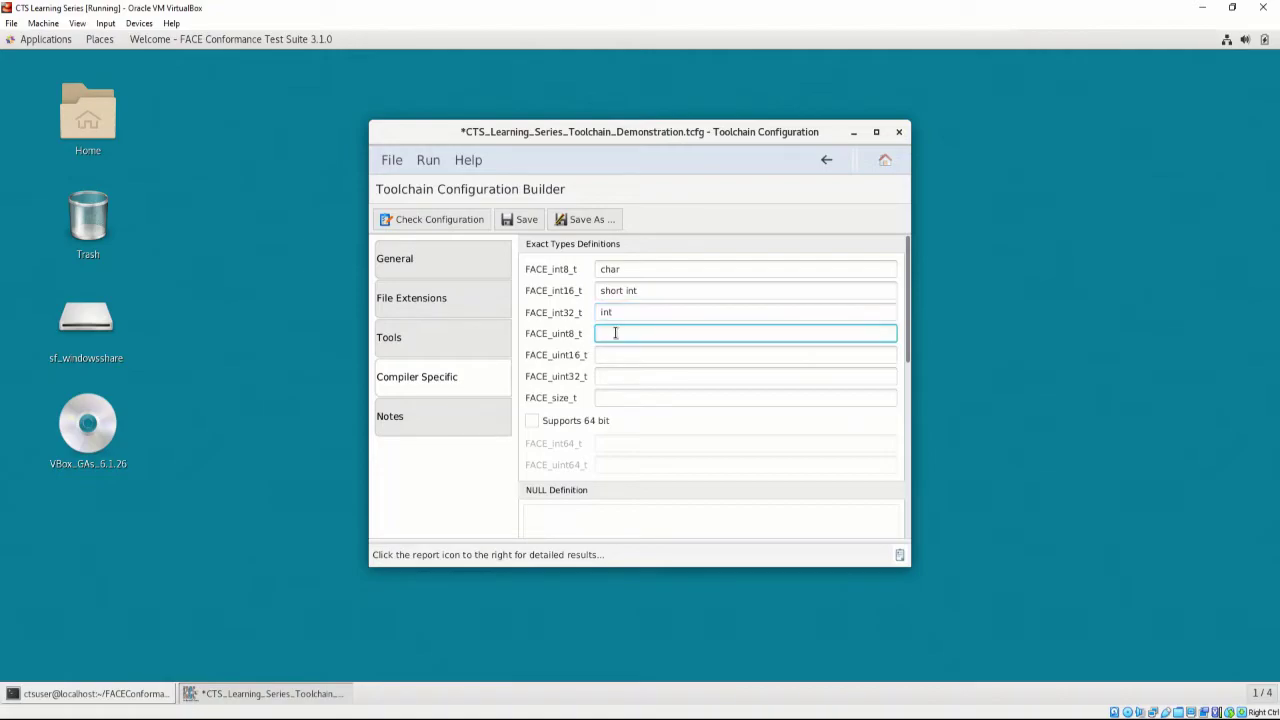
Define FACE_uint8_t as unsigned char, FACE_uint16_t as unsigned short int, FACE_uint32_t as unsigned int, and FACE_size_t as unsigned long int
text(unsigned char)
text(u)
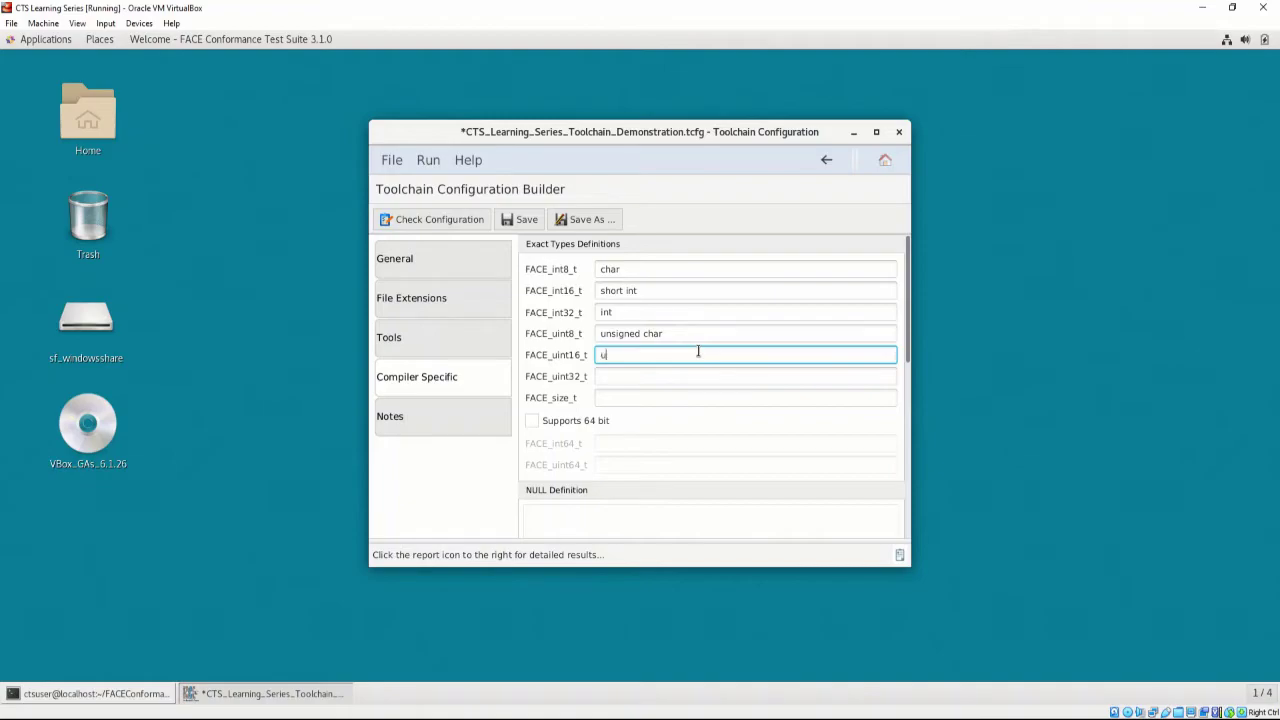
text(nsigned short int)
click(700, 376)
text(unsigned int)
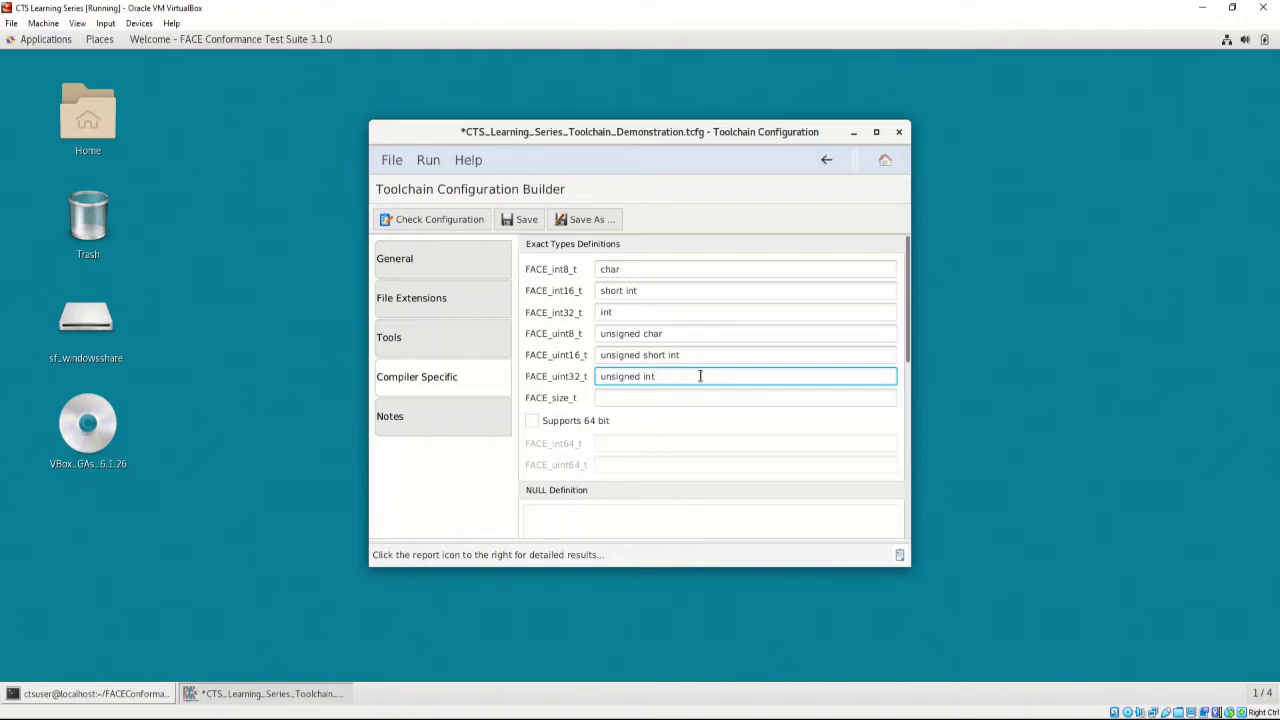
click(773, 399)
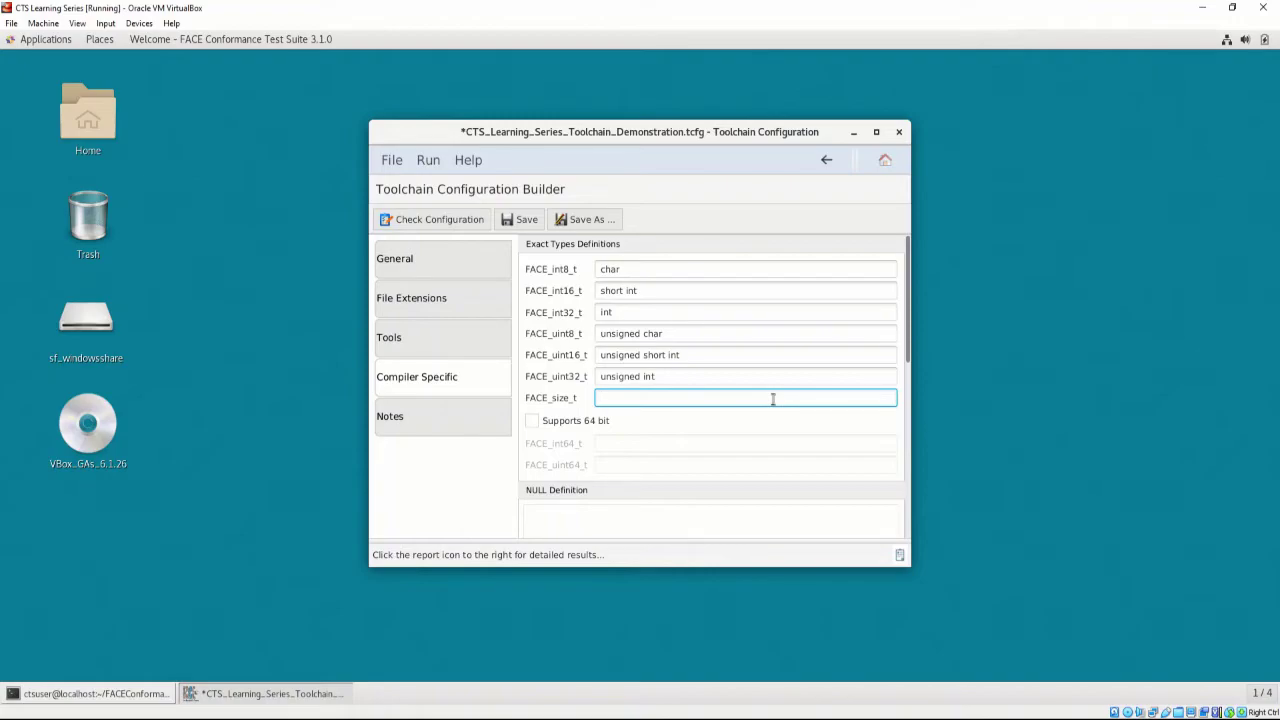
text(unsigned long int)
Enable 64-bit support and define FACE_int64_t as long int and FACE_uint64_t as unsigned long int
click(536, 421)
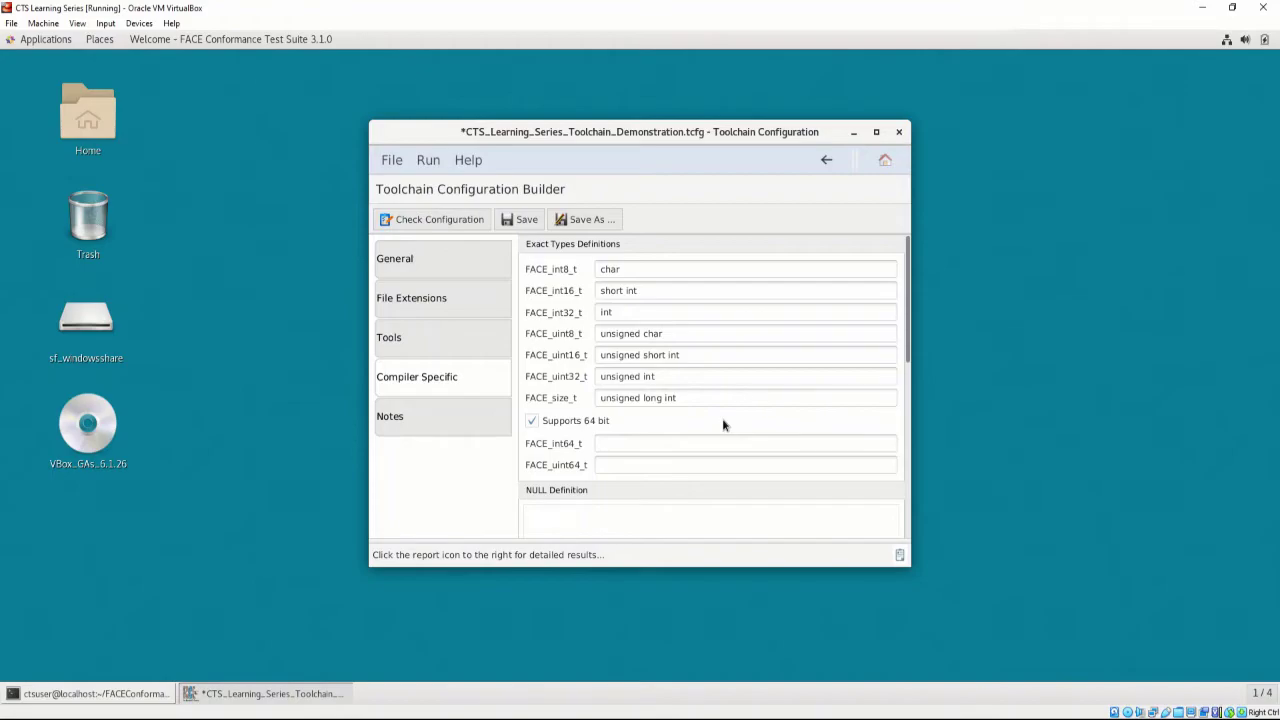
click(731, 443)
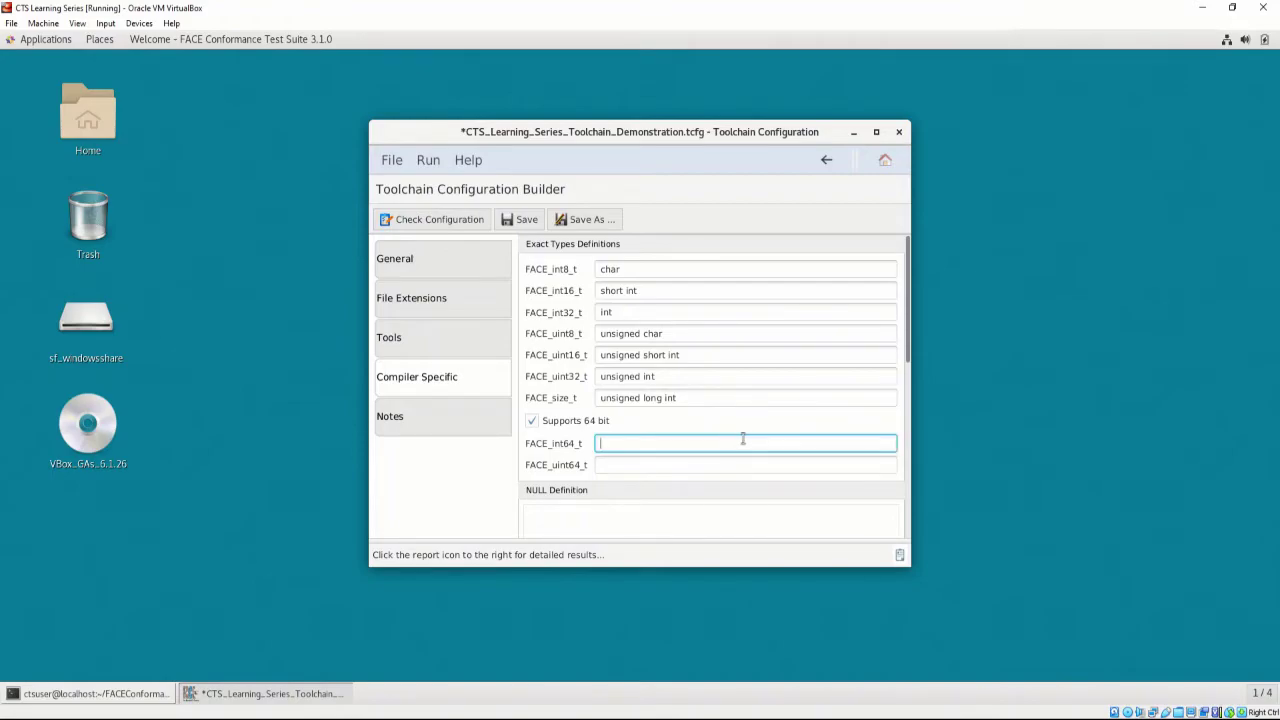
text(long int)
key(Tab)
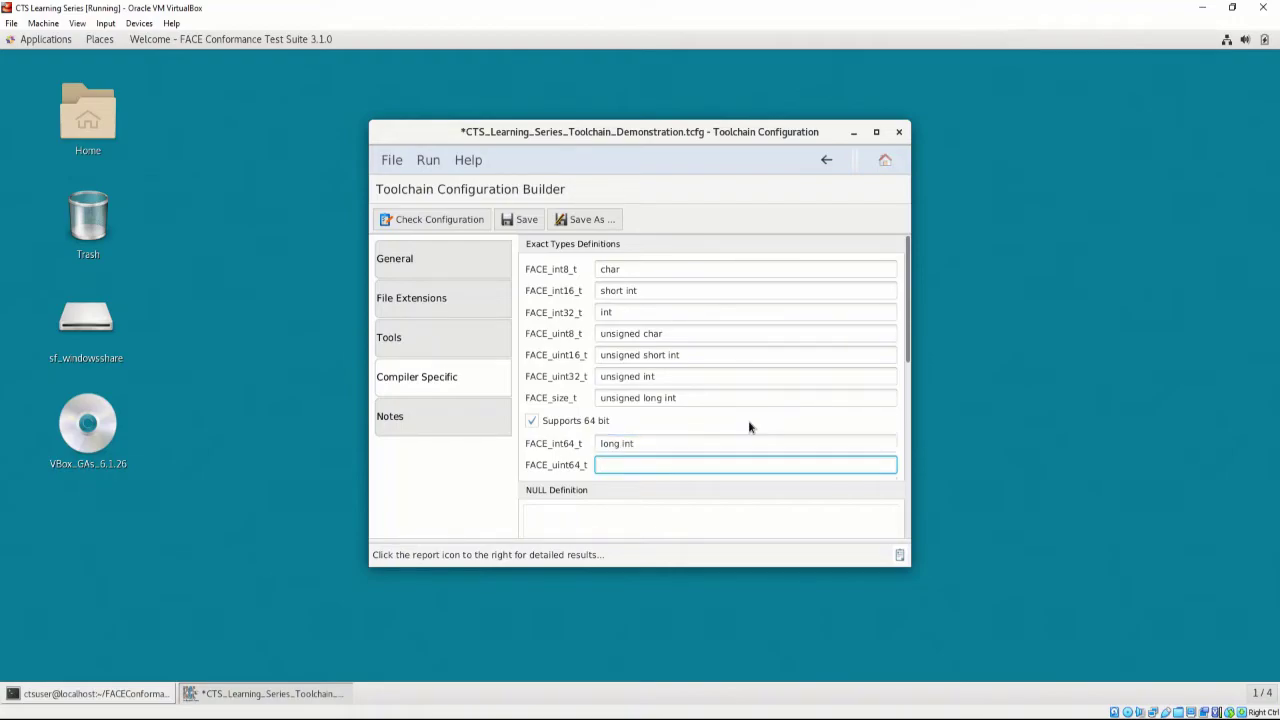
text(unsigned long int)
Write the NULL definition with an #ifdef __cplusplus block defining FACE_NULL as 0, else as ((void*)0), closed by #endif
scroll(748, 425, down, 3)
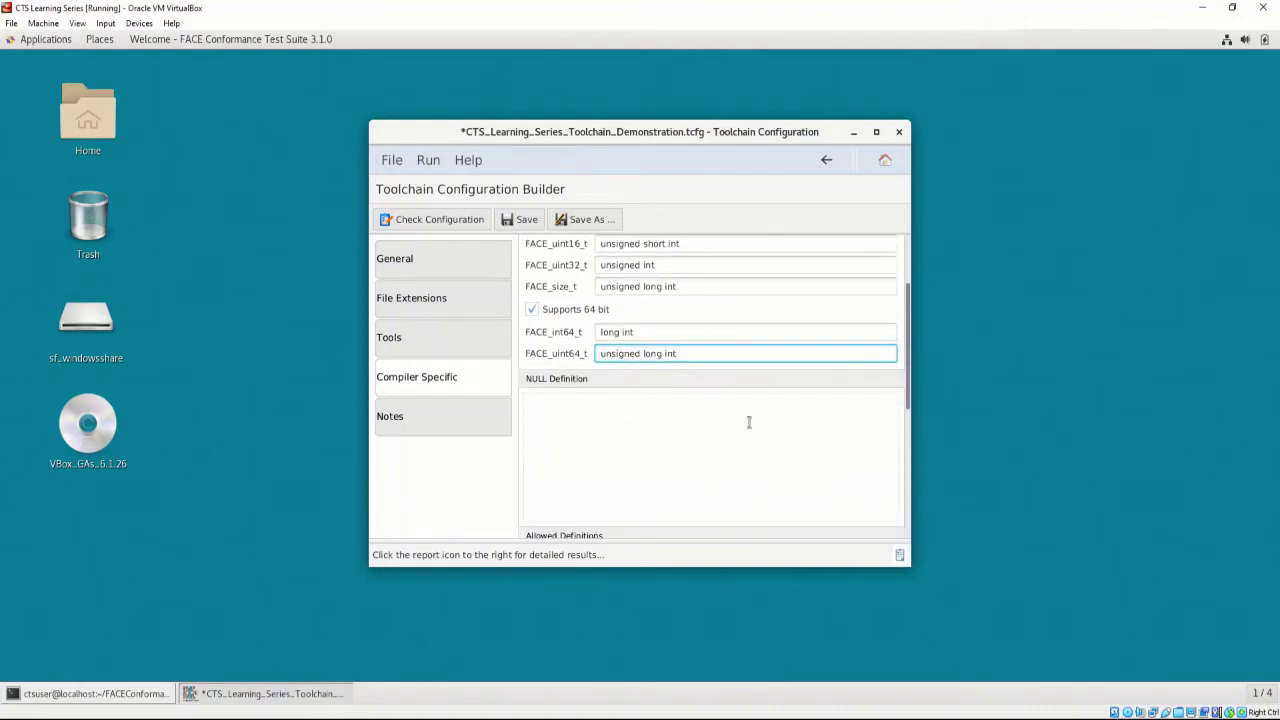
click(742, 417)
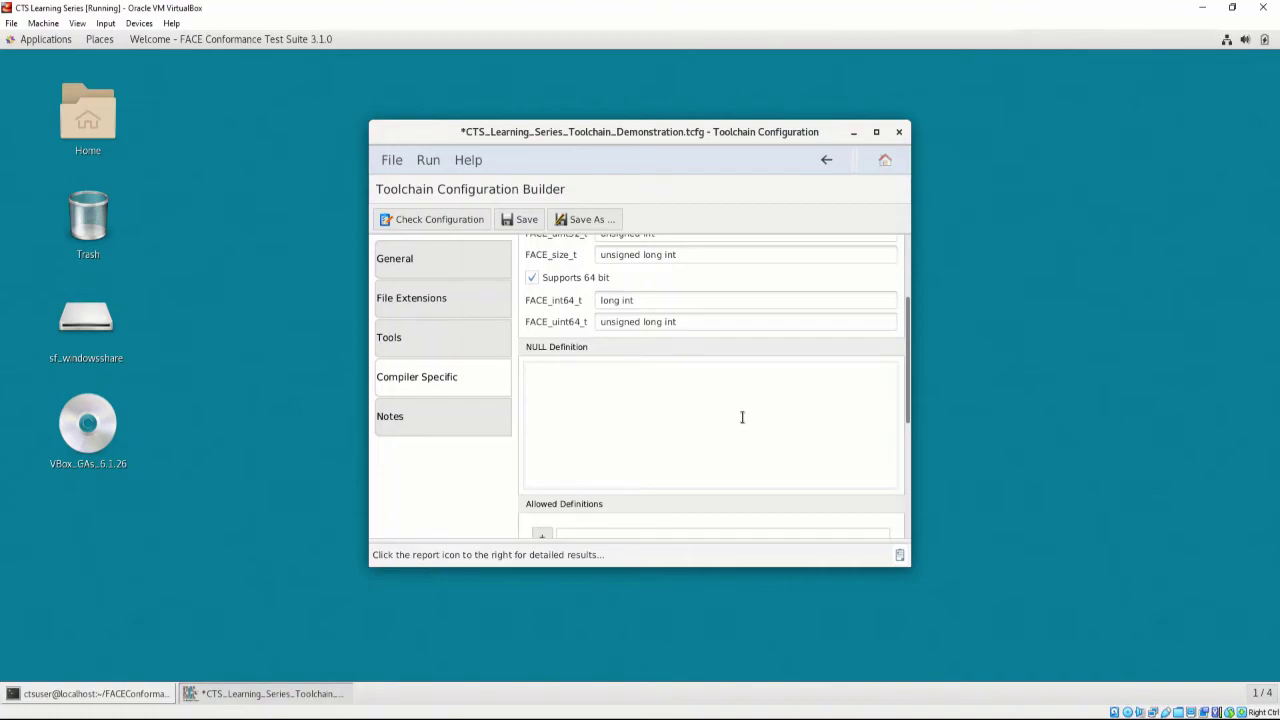
text(#ifdef __cplusplus)
key(Return)
key(Tab)
text(#define FACE_NULL 0)
key(Return)
text(#else)
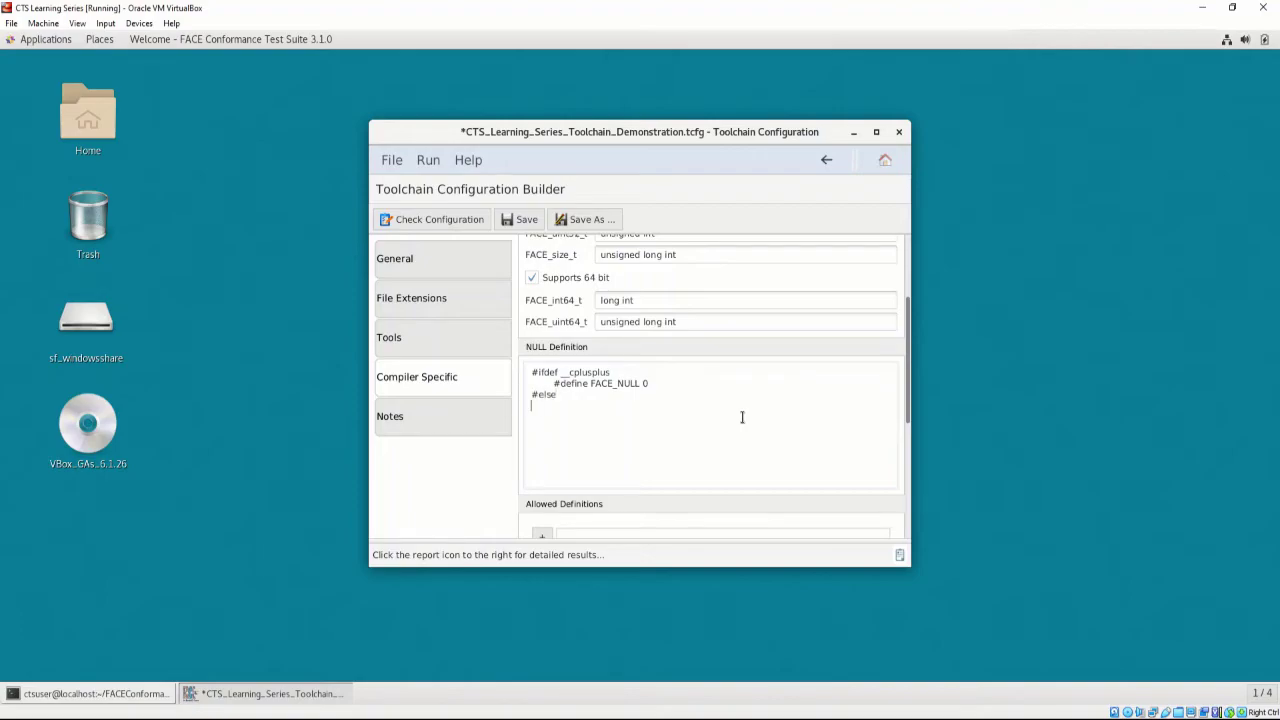
key(Return)
key(Tab)
text(#define )
text(FACE_NULL)
text( ((void*)
text()0) )
text(#endif)
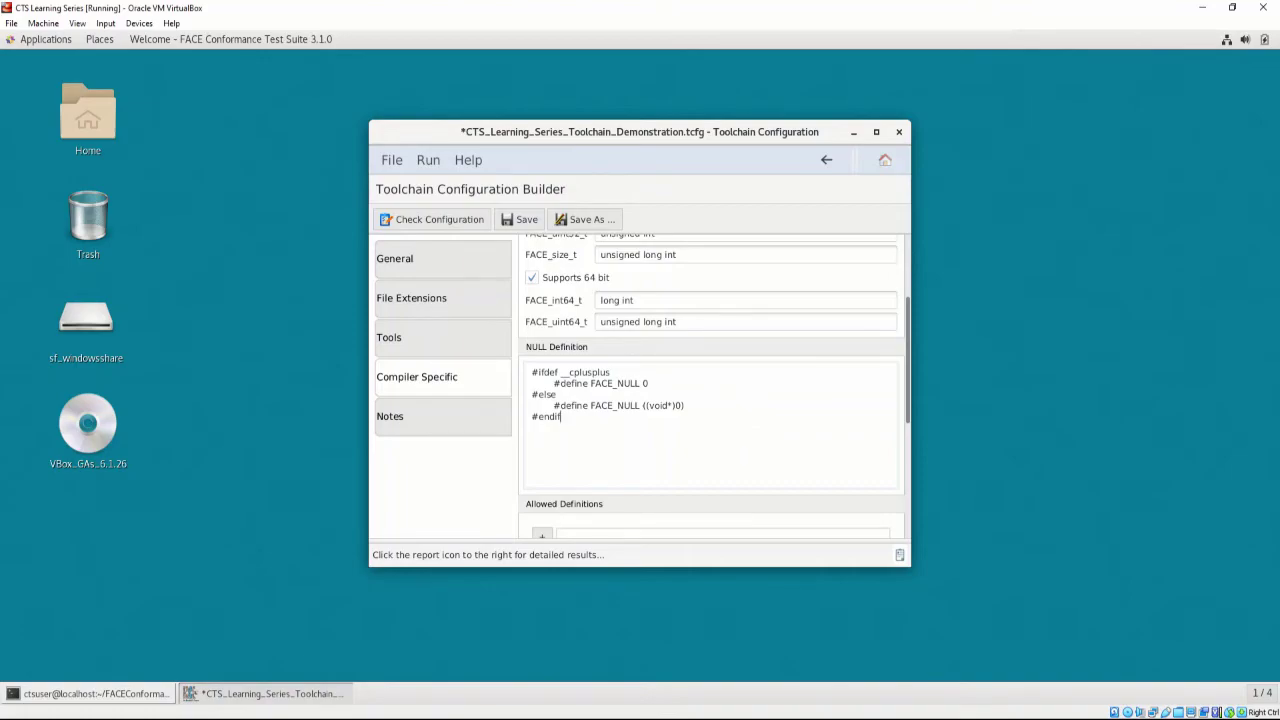
Add an allowed definition, open its source code for editing, and review the function stubs of Allowed_Definitions.cpp in the text editor
scroll(649, 486, down, 5)
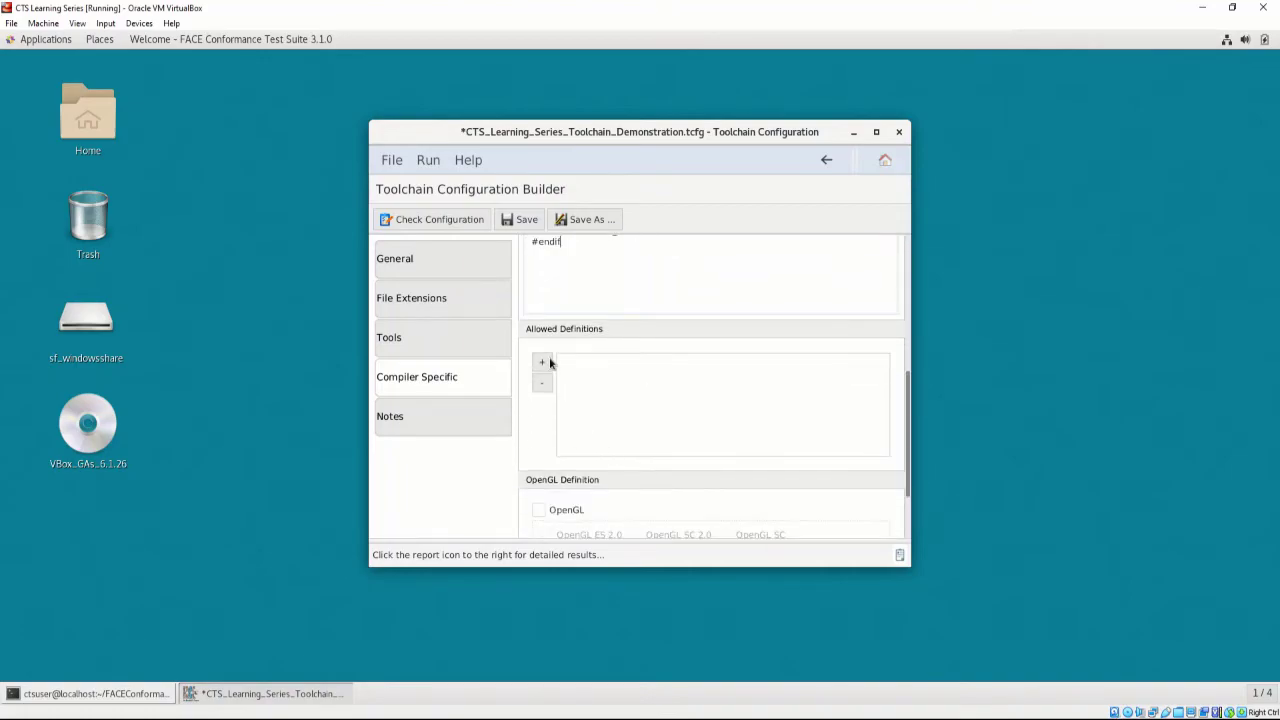
click(542, 366)
click(596, 366)
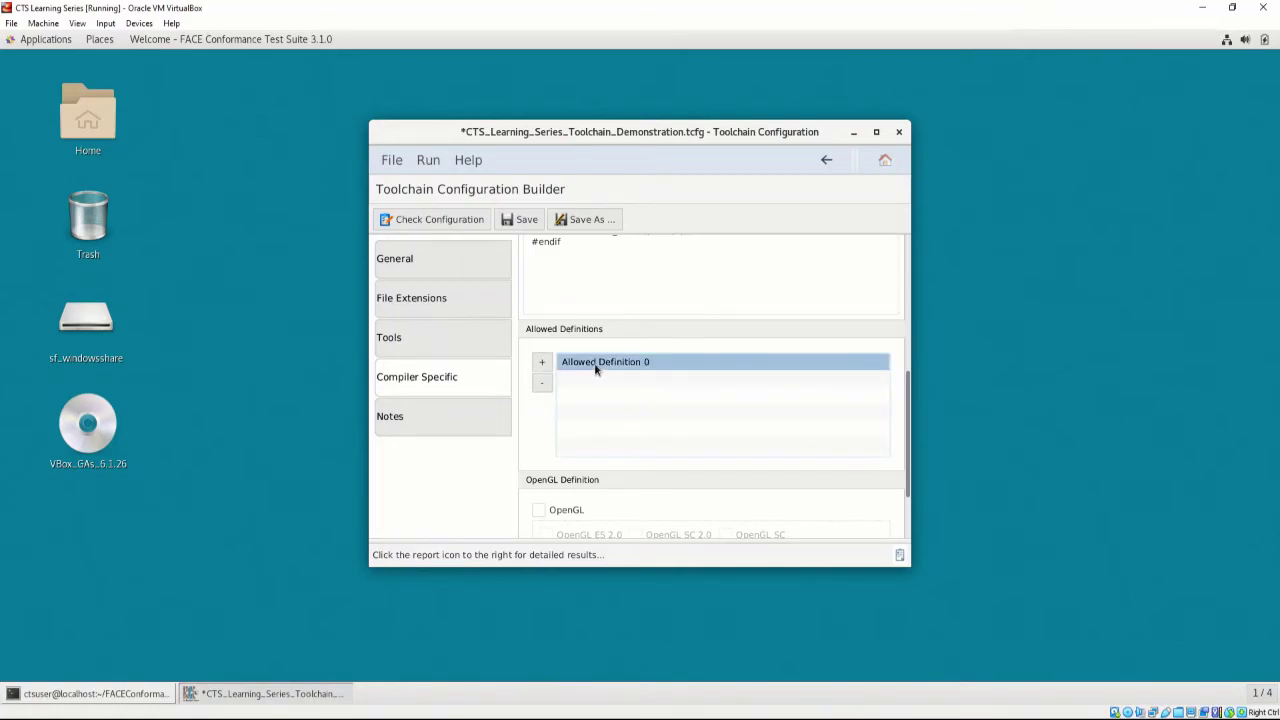
double_click(596, 366)
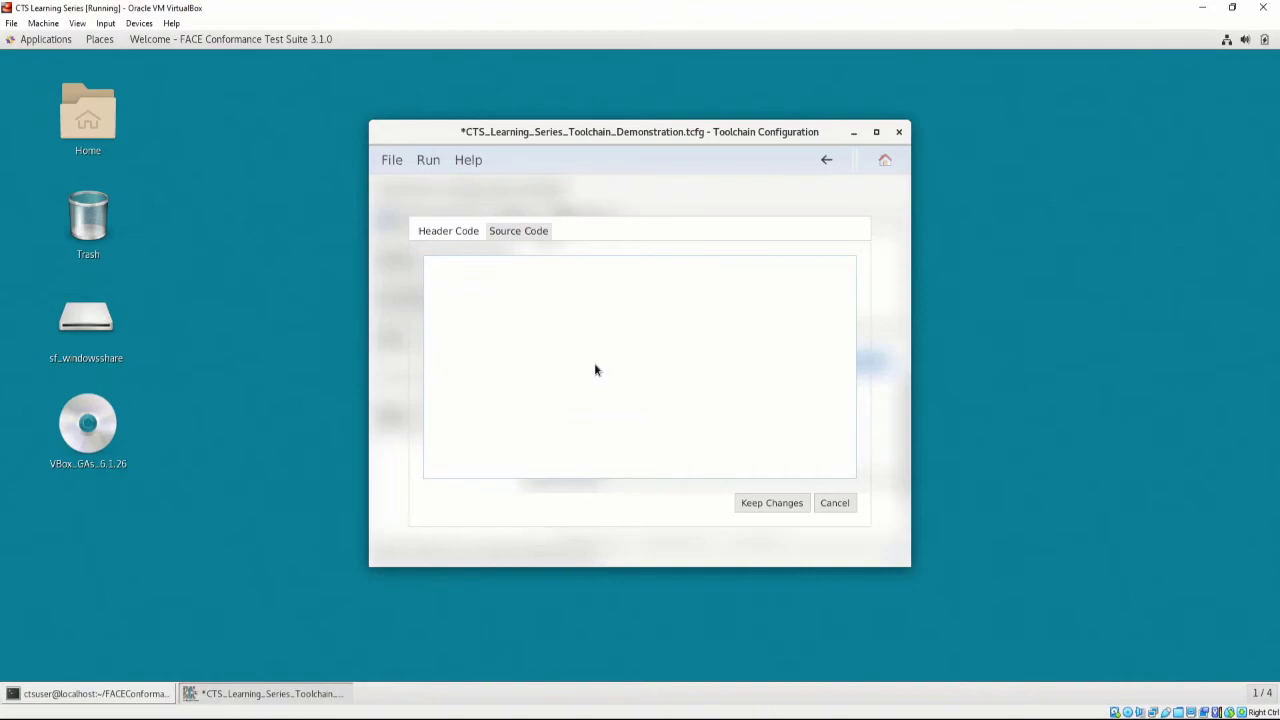
click(528, 234)
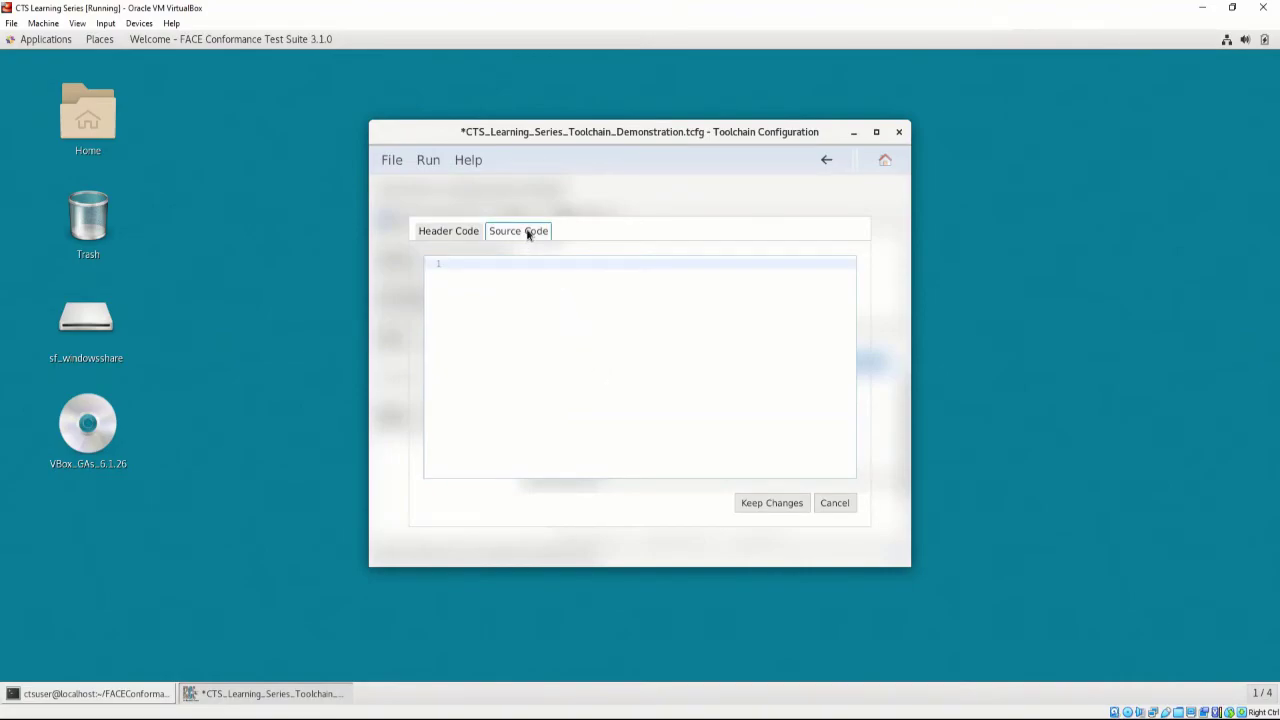
click(530, 263)
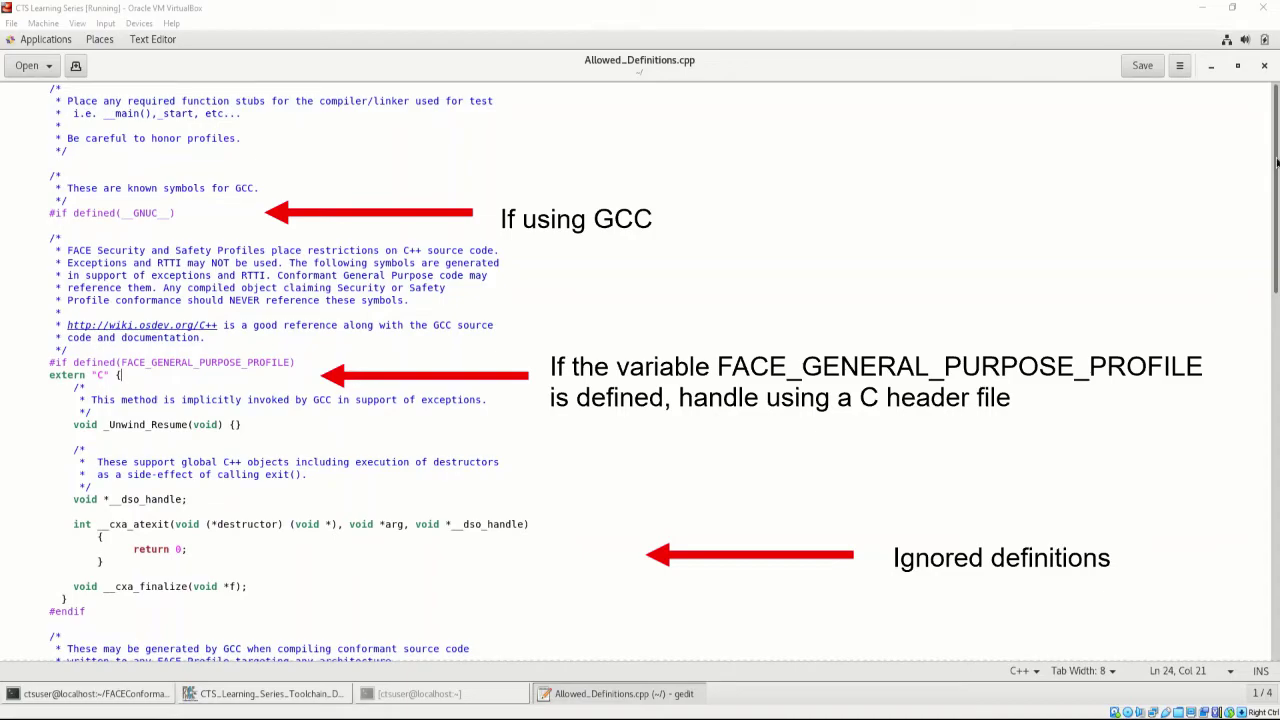
drag(1276, 162, 1276, 415)
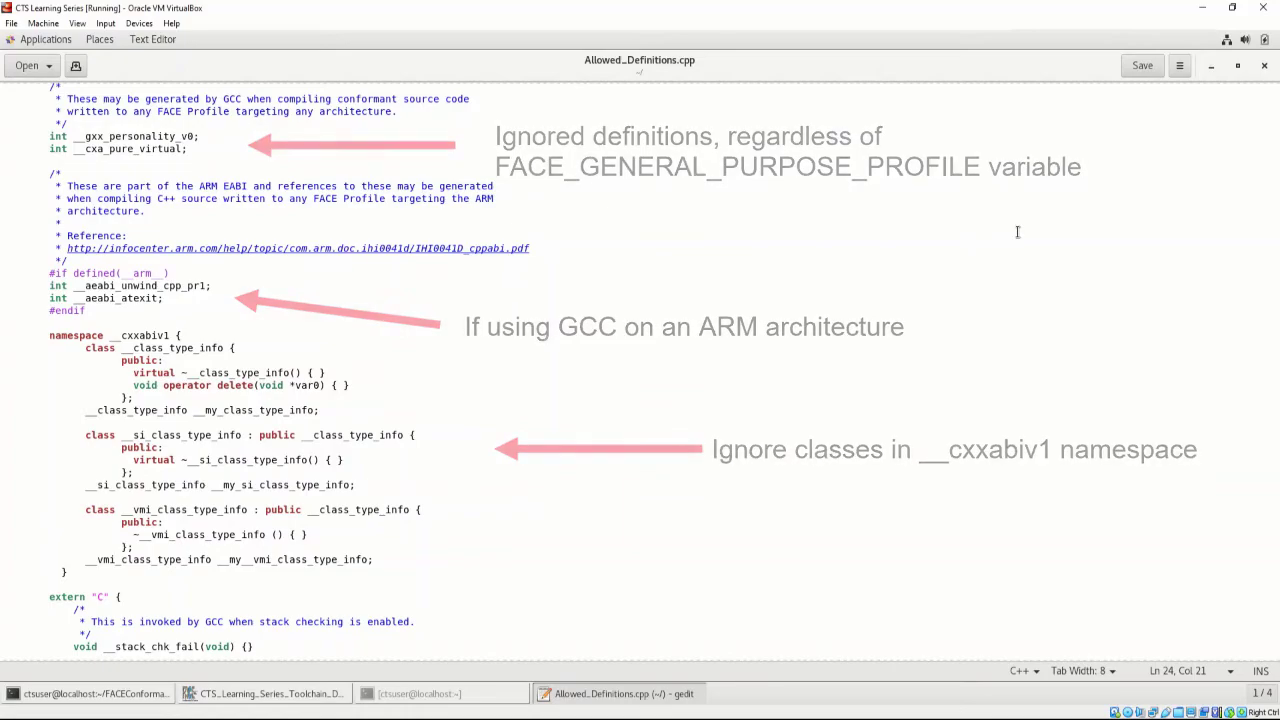
drag(1277, 370, 1274, 535)
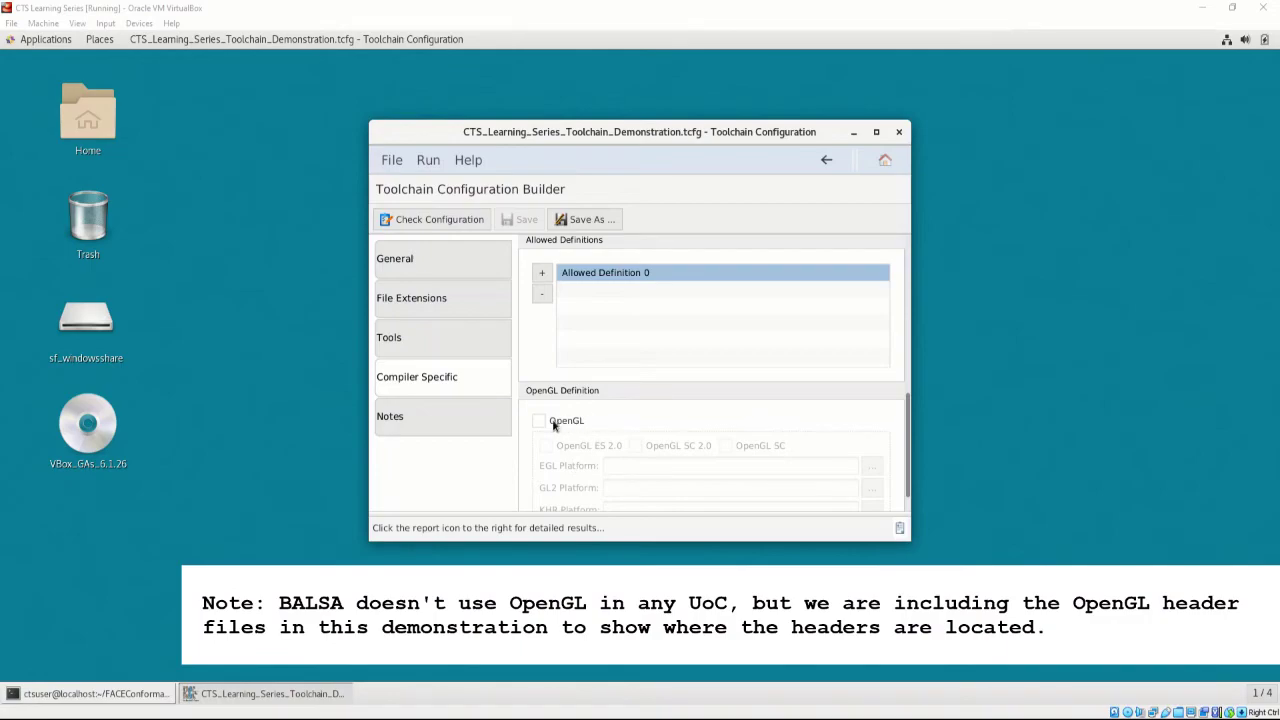
Enable the OpenGL definition with OpenGL ES 2.0, OpenGL SC 2.0 and OpenGL SC
click(554, 424)
scroll(558, 421, down, 1)
click(549, 416)
click(638, 415)
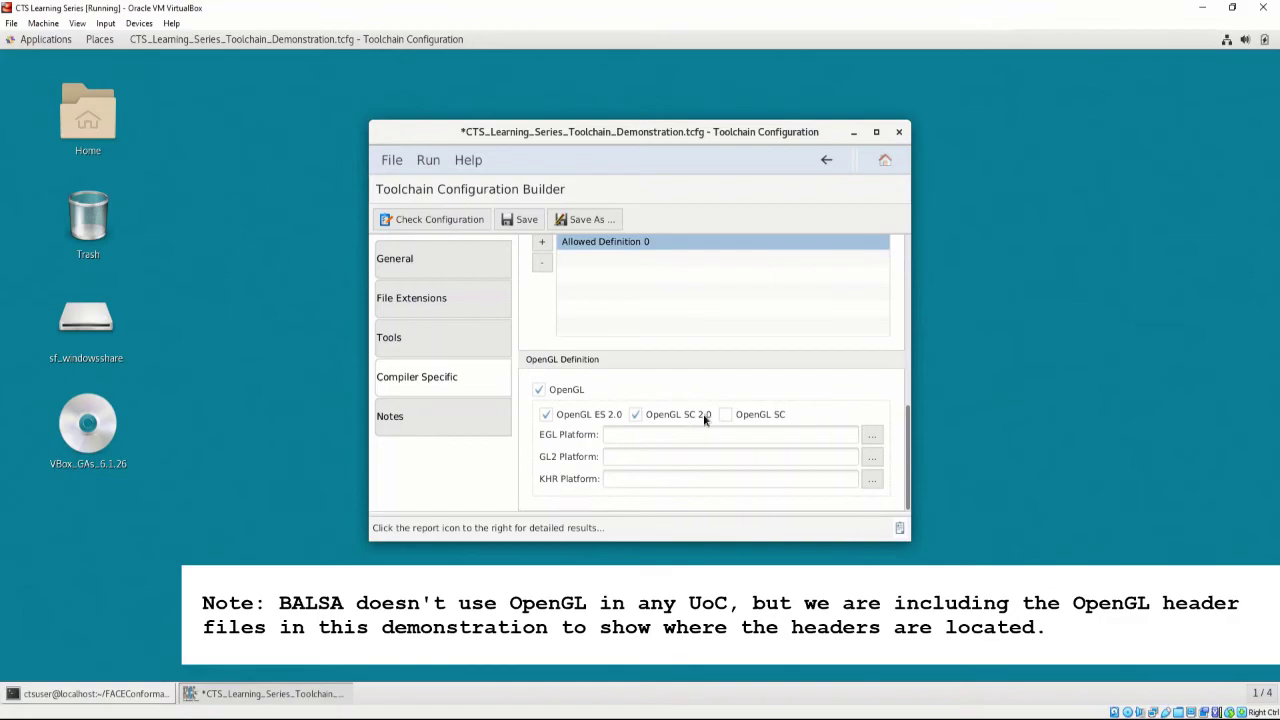
click(724, 417)
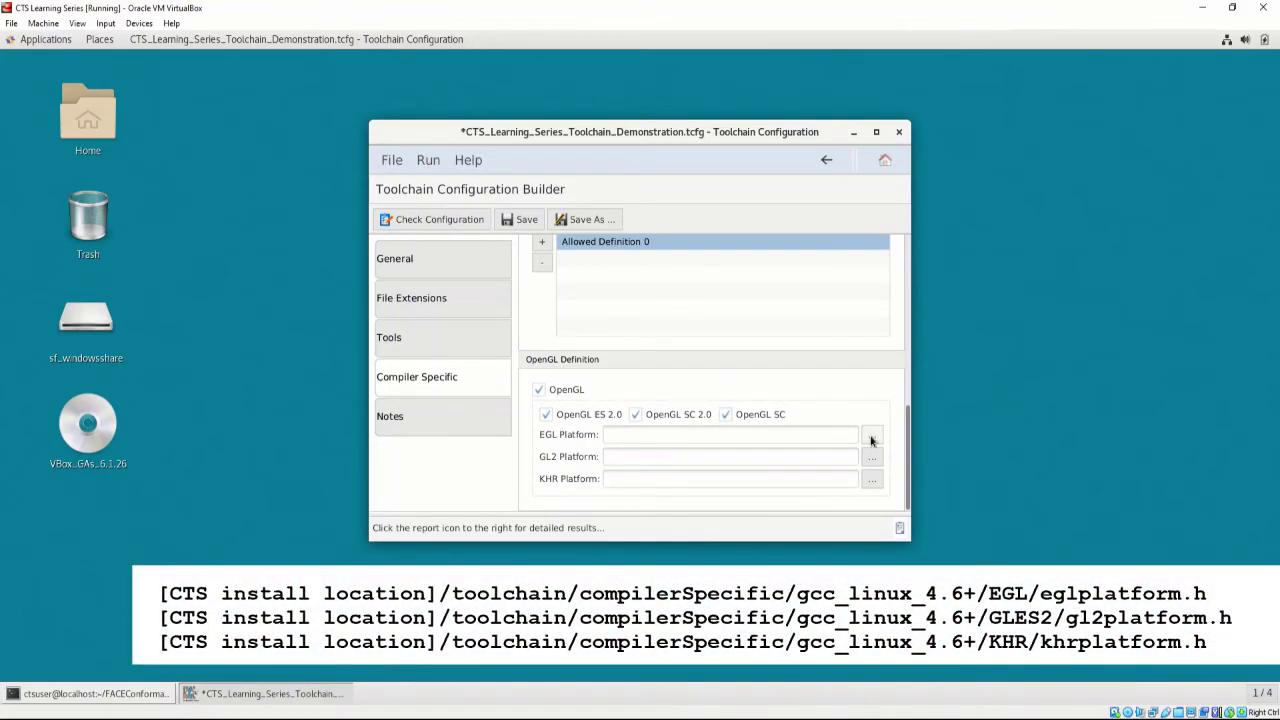
Set the EGL, GL2 and KHR platform files to eglplatform.h, gl2platform.h and khrplatform.h from the subfolders of toolchain/compilerSpecific/gcc_linux_4.6+
click(871, 437)
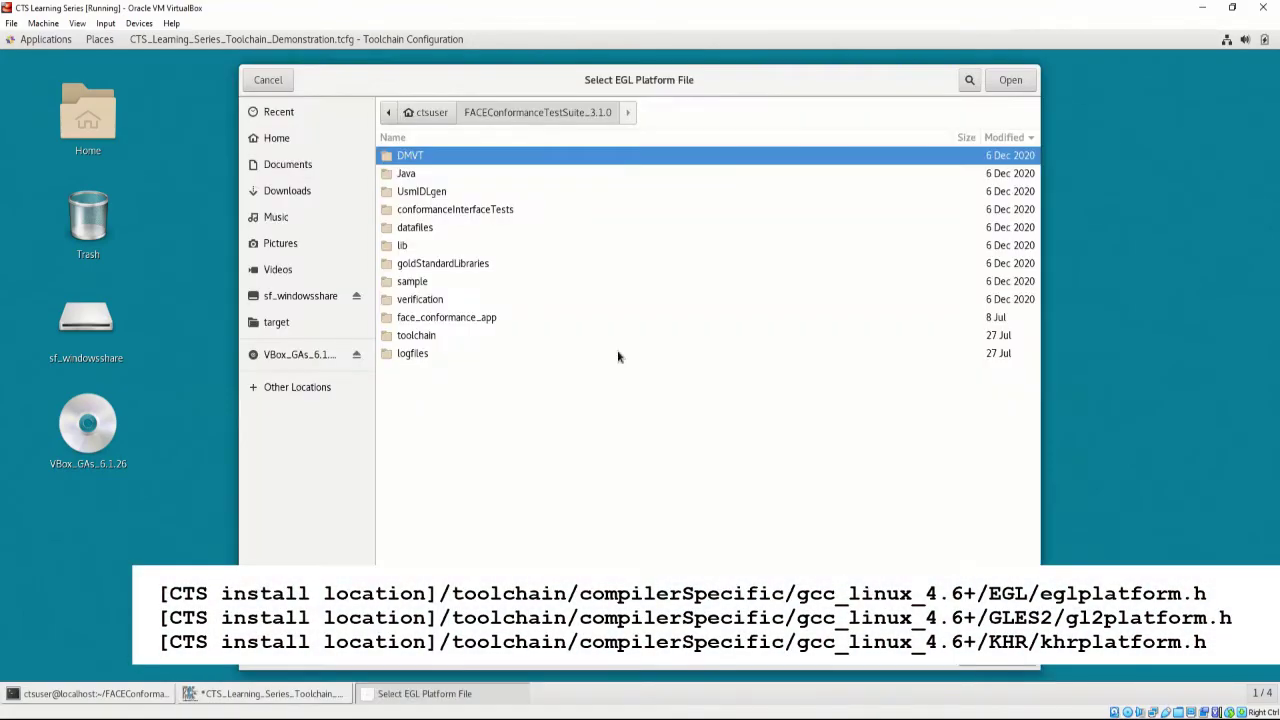
double_click(480, 338)
click(452, 180)
double_click(452, 178)
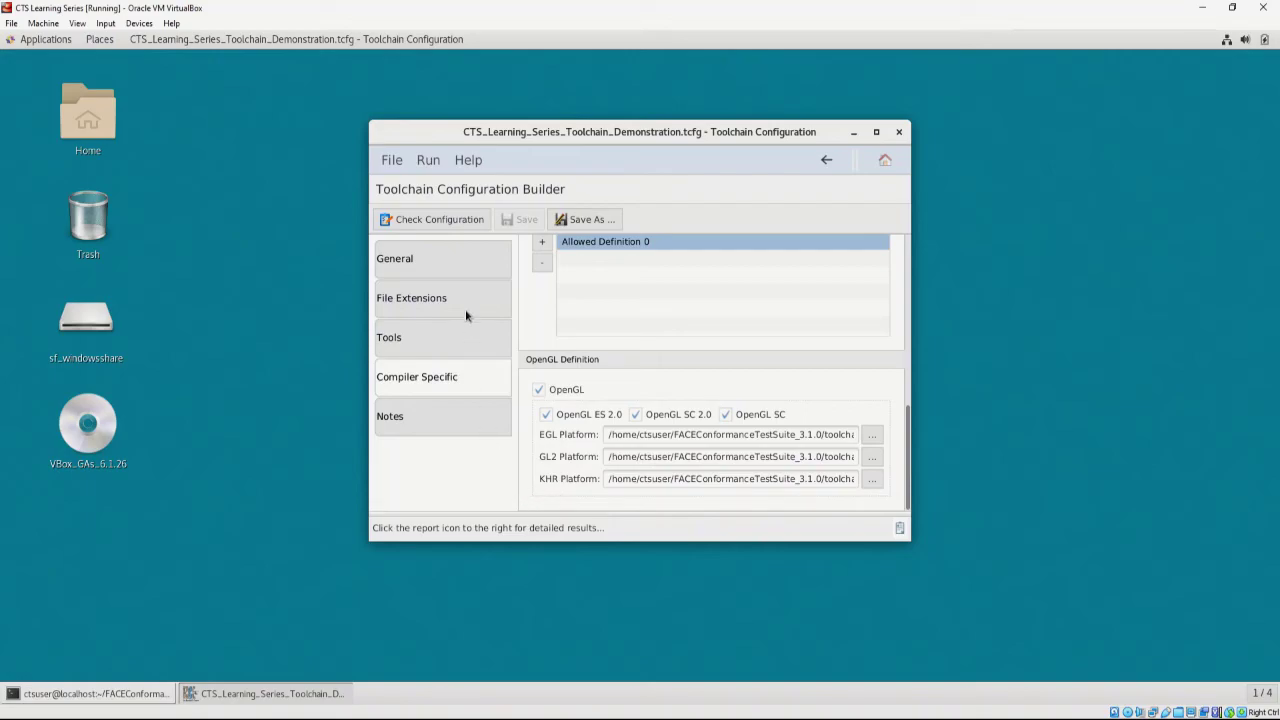
Check the toolchain configuration and examine the key and test result of the failed test in the detailed report
click(454, 221)
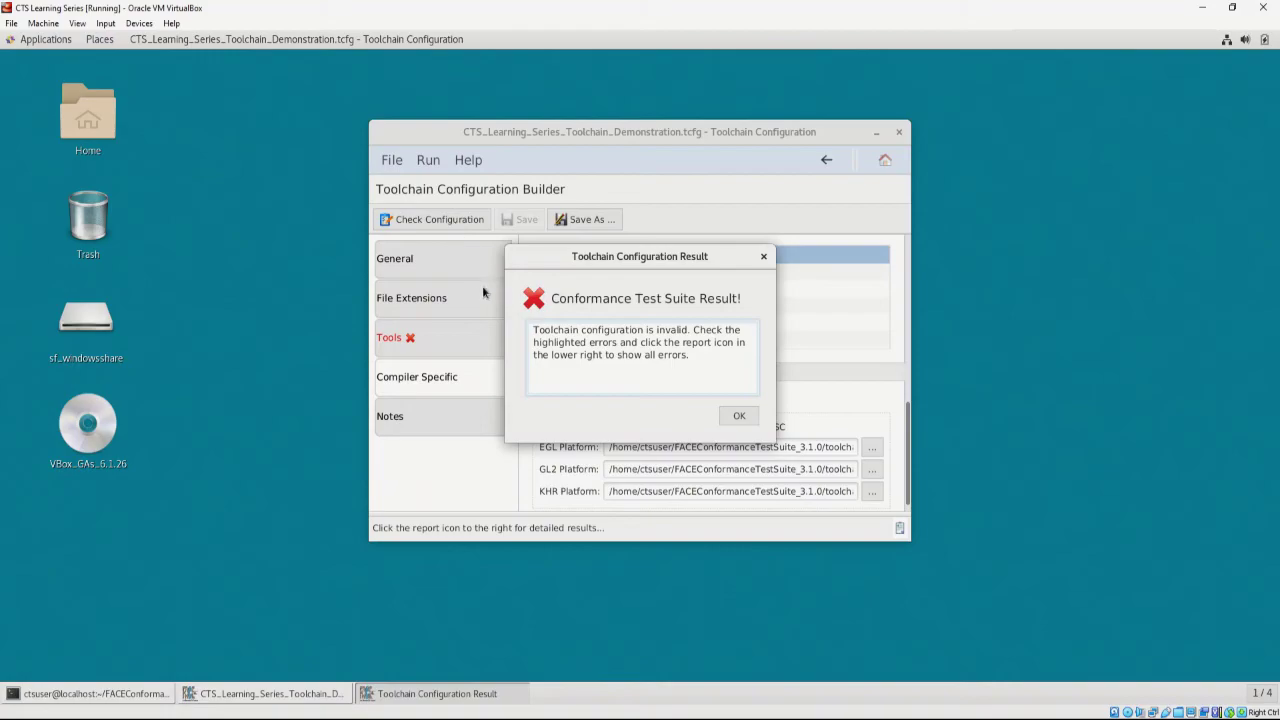
click(740, 416)
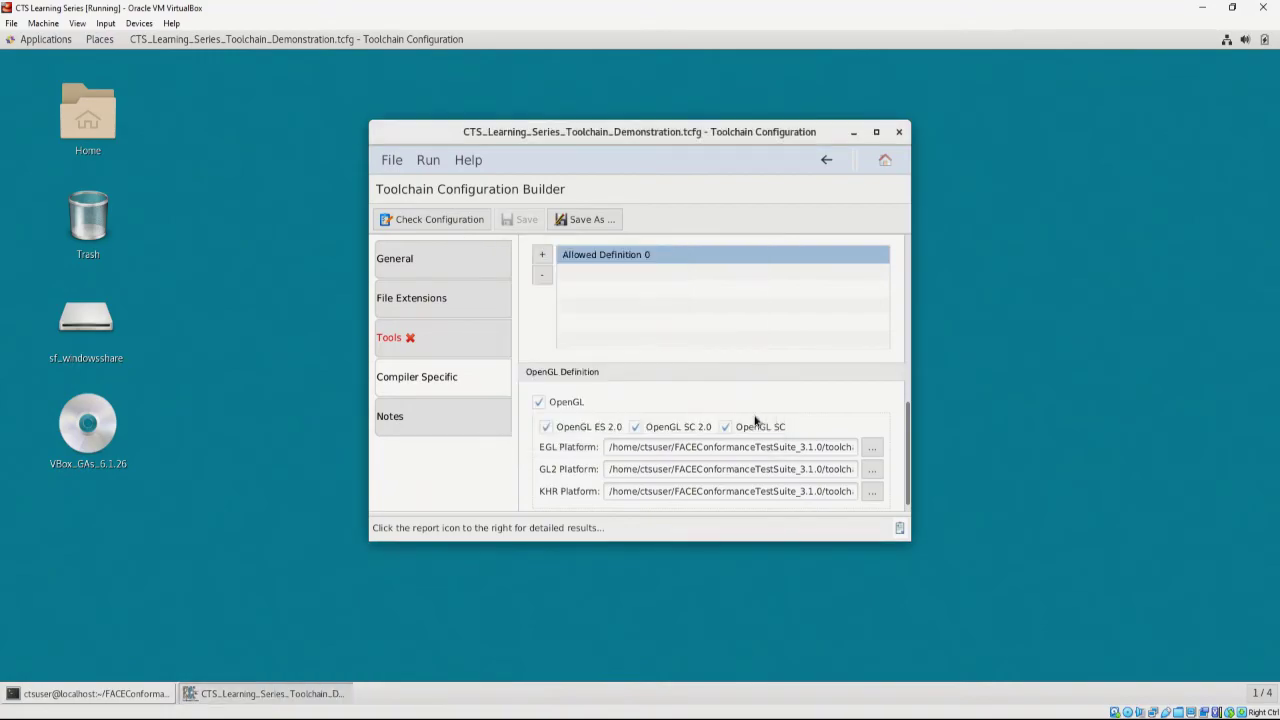
click(899, 528)
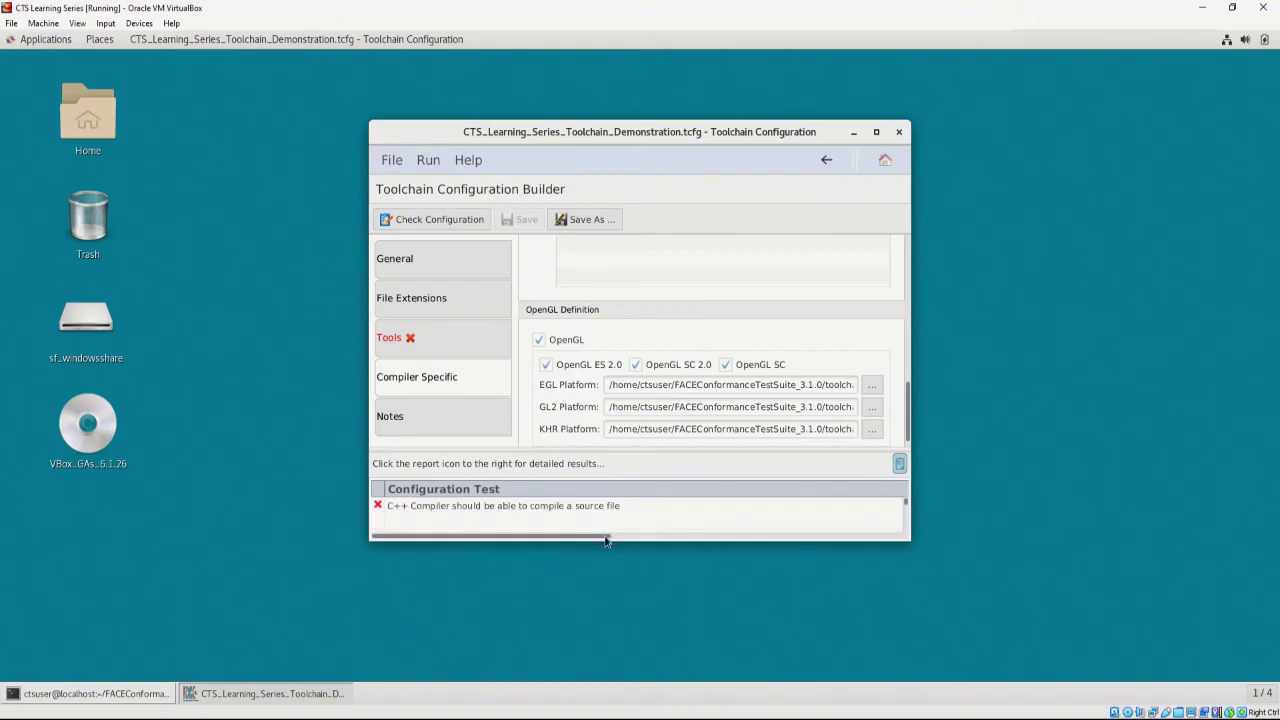
drag(605, 531, 877, 550)
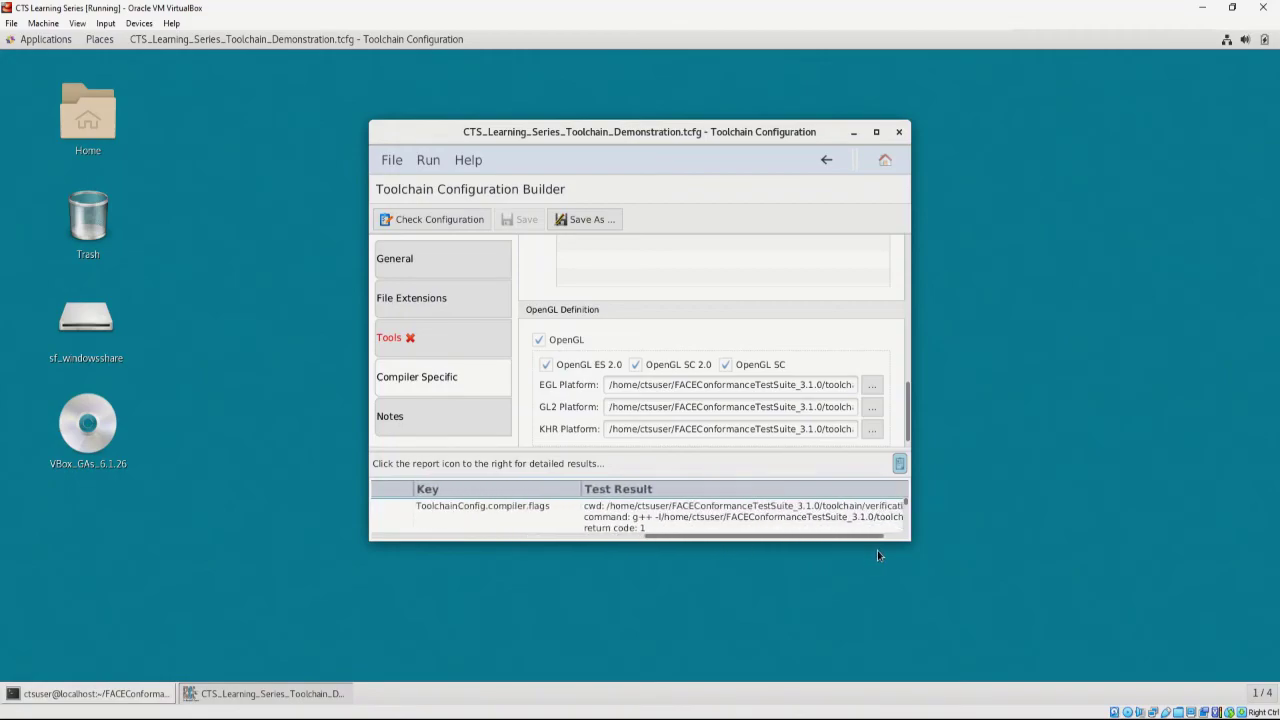
drag(783, 448, 771, 366)
drag(830, 537, 849, 519)
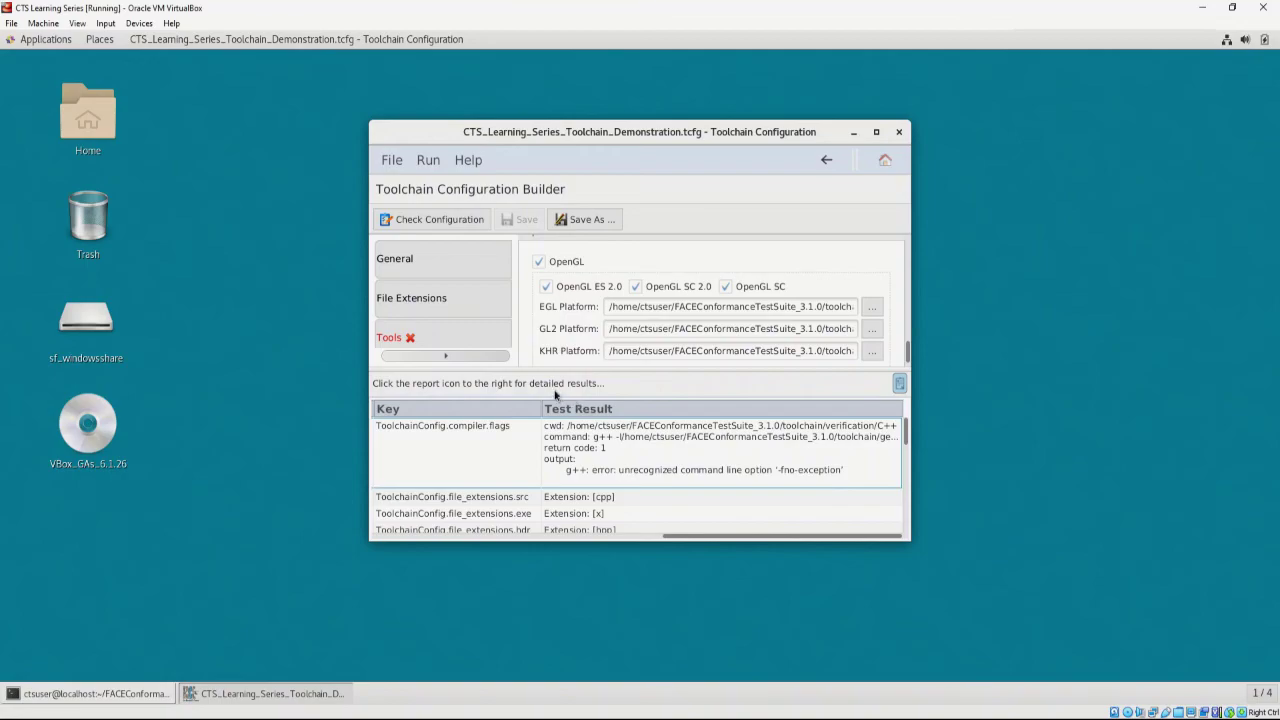
Correct the last compiler flag to -fno-exceptions, save the configuration file, and run the configuration check again
click(487, 342)
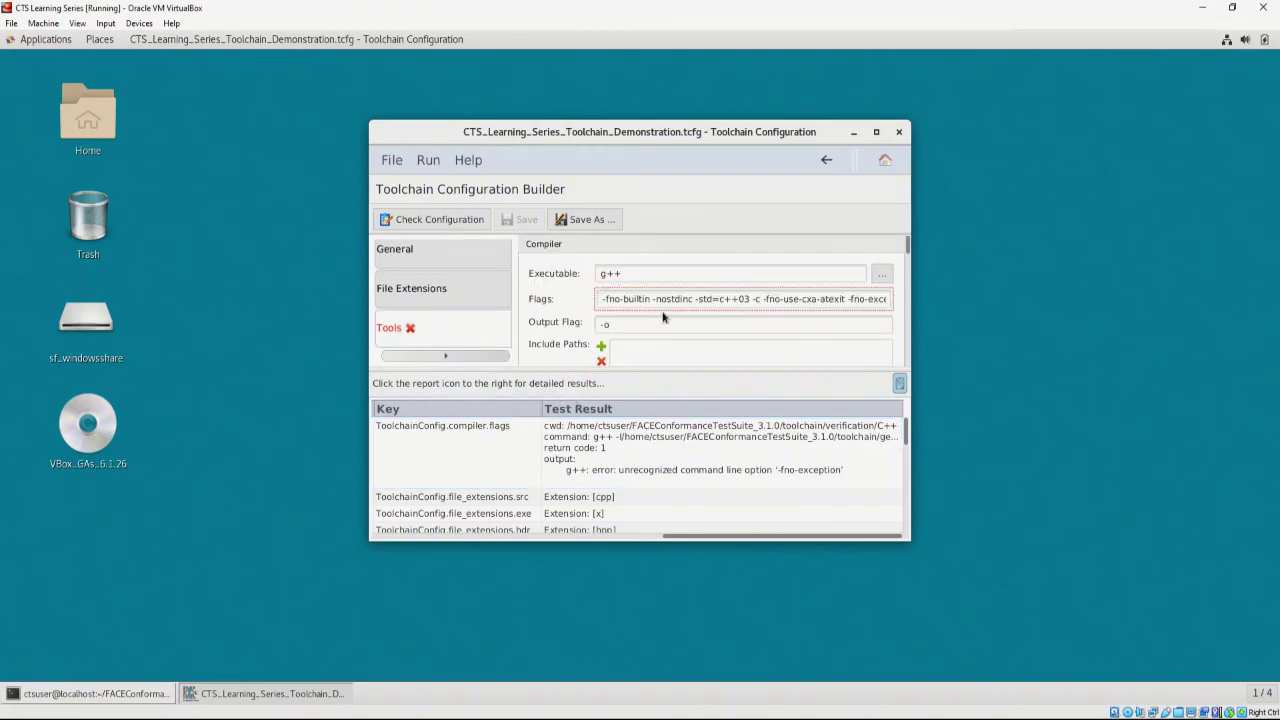
drag(878, 298, 908, 297)
click(888, 300)
text(s)
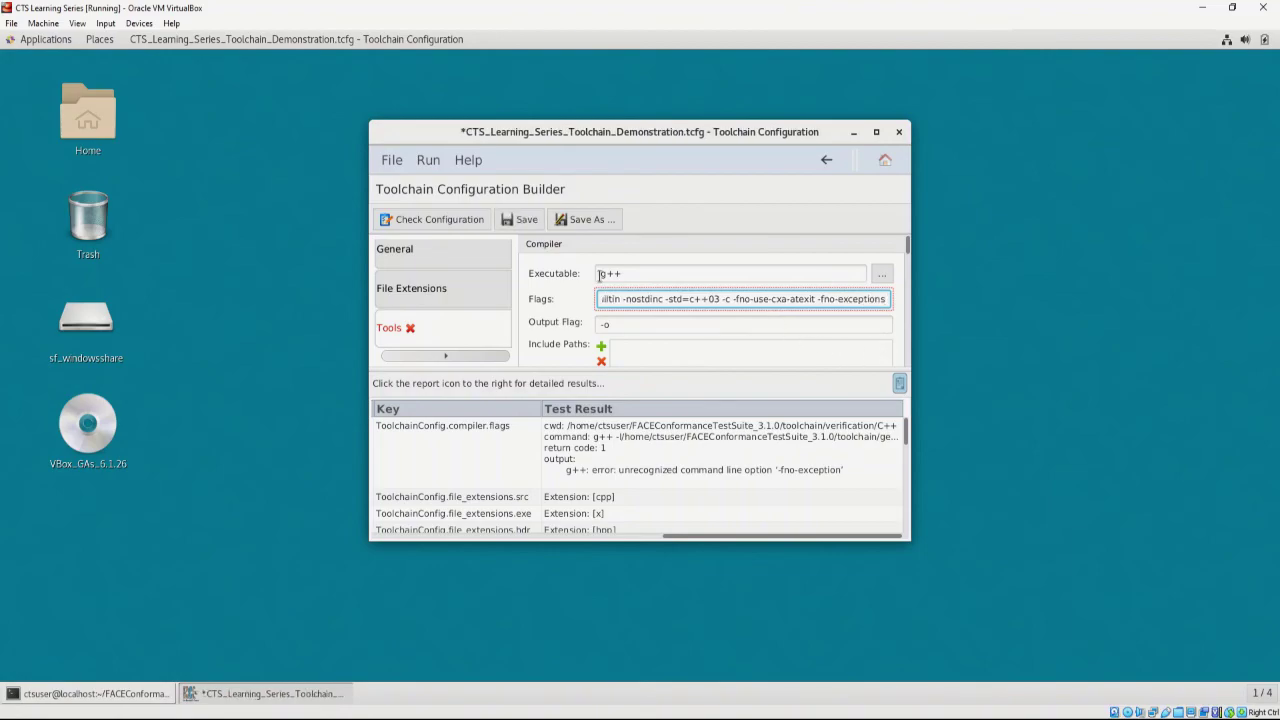
click(524, 222)
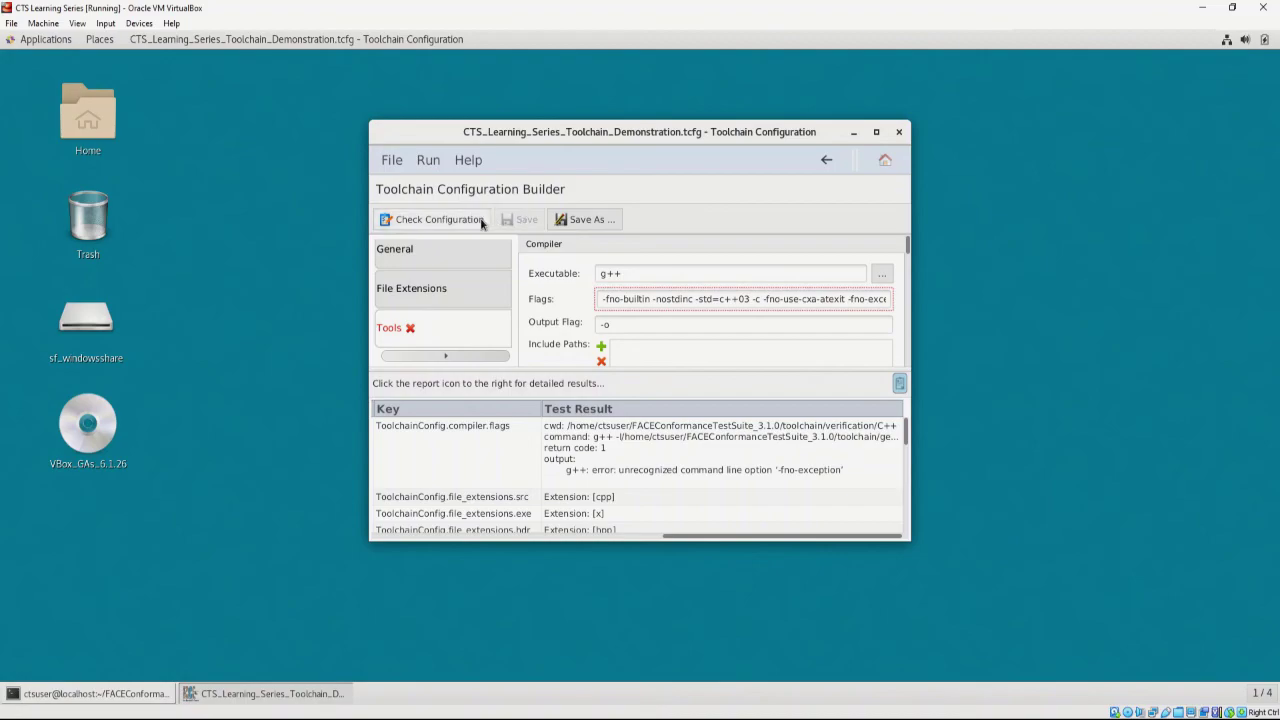
click(481, 220)
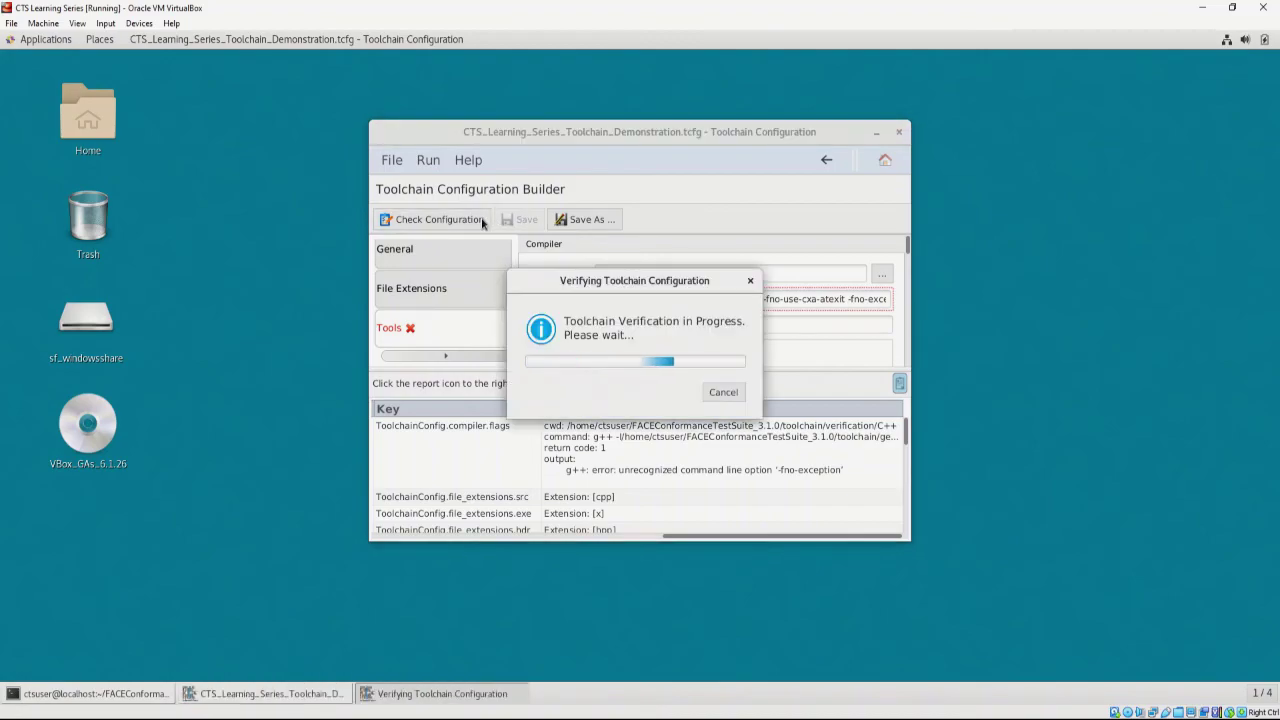